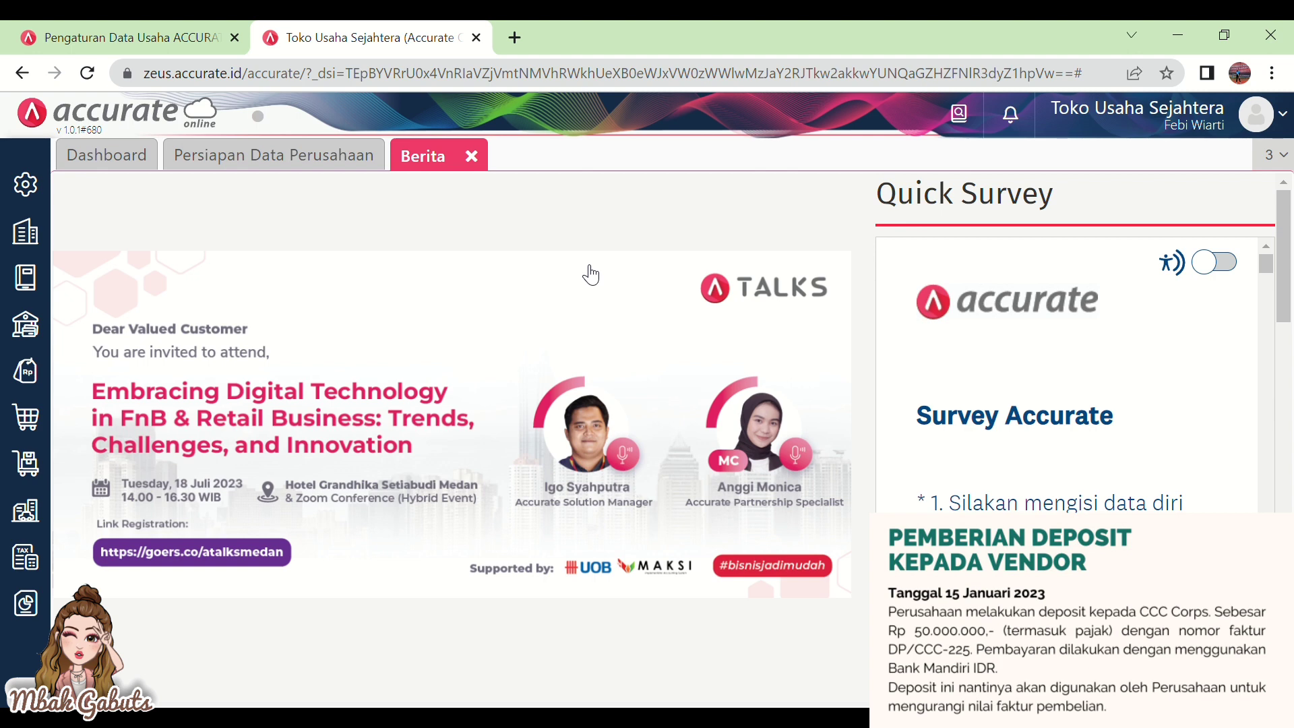
- Start a new purchase down payment for supplier CCC Corps dated 15/01/2023
{"action": "left_click", "coordinate": [26, 411]}
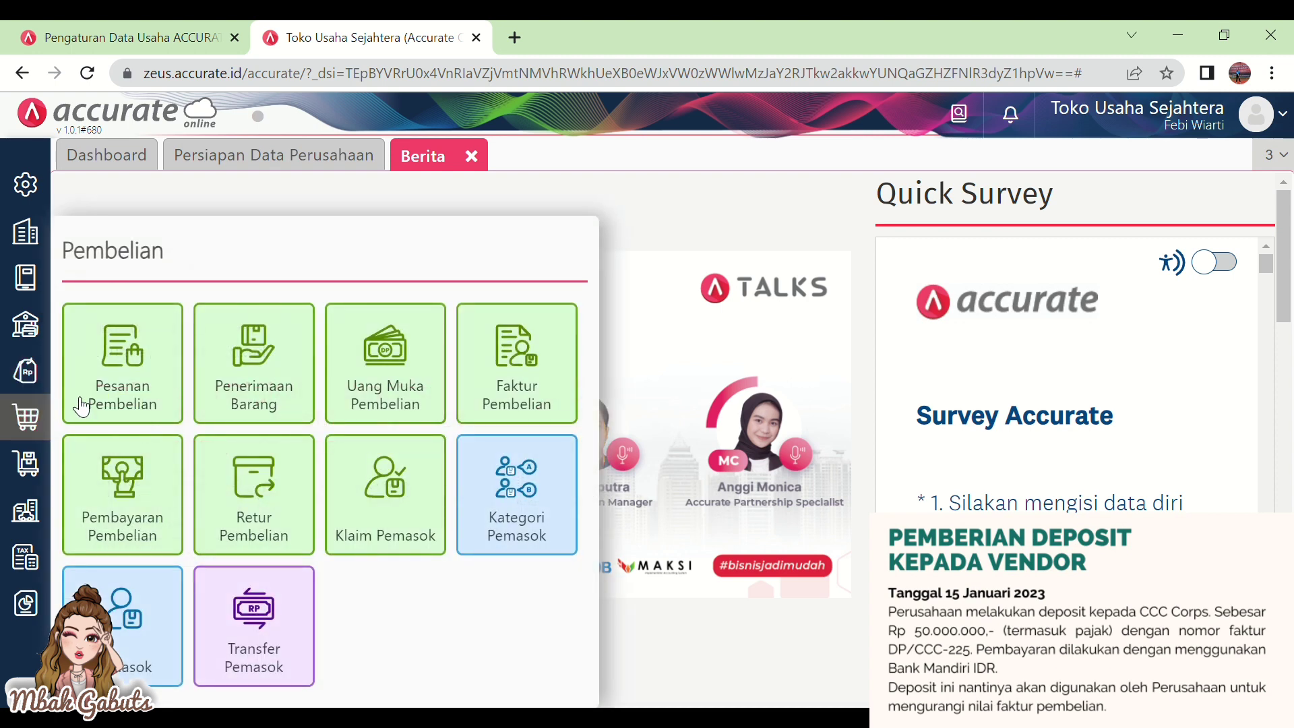
{"action": "left_click", "coordinate": [357, 396]}
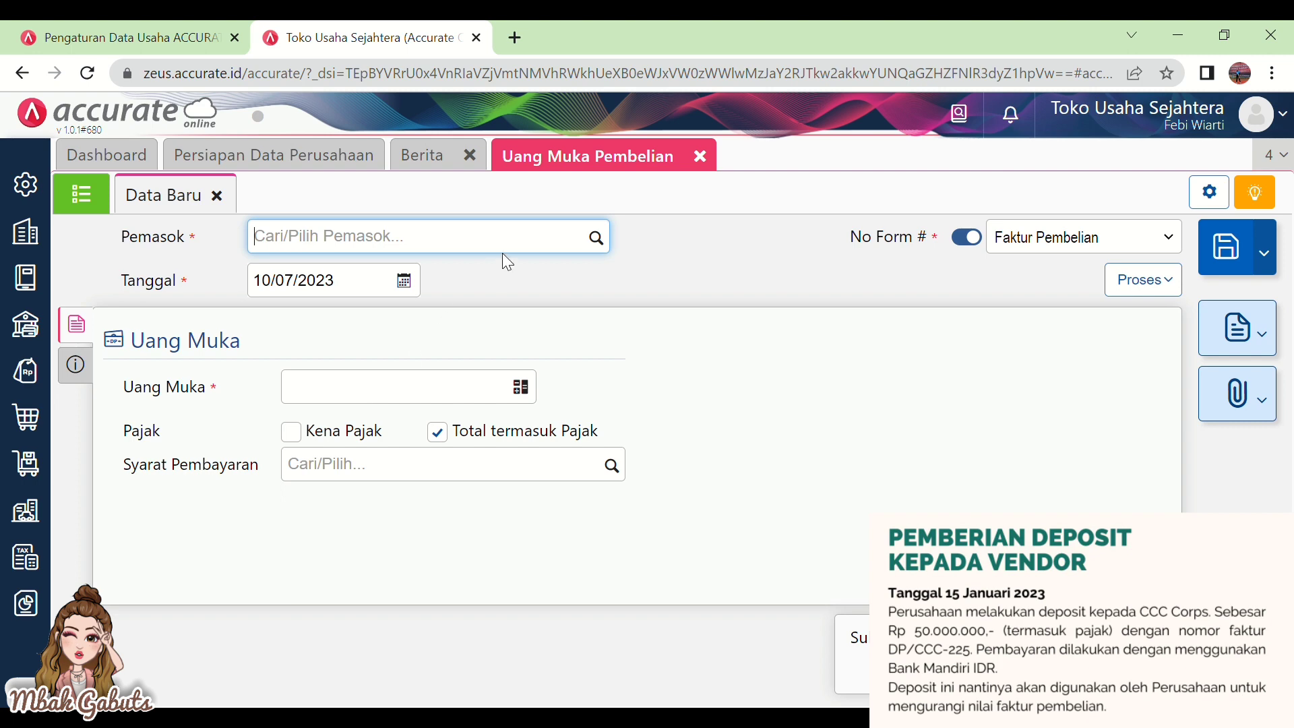
{"action": "type", "text": "ccc"}
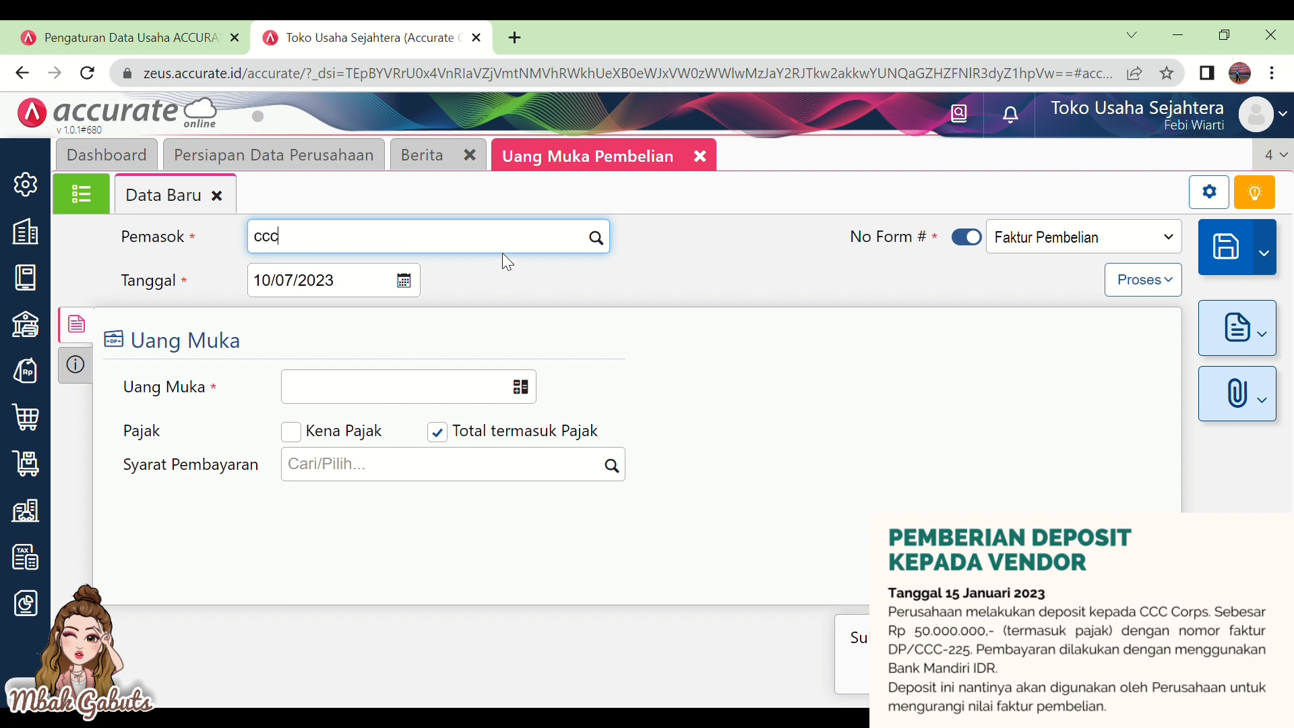
{"action": "left_click", "coordinate": [367, 274]}
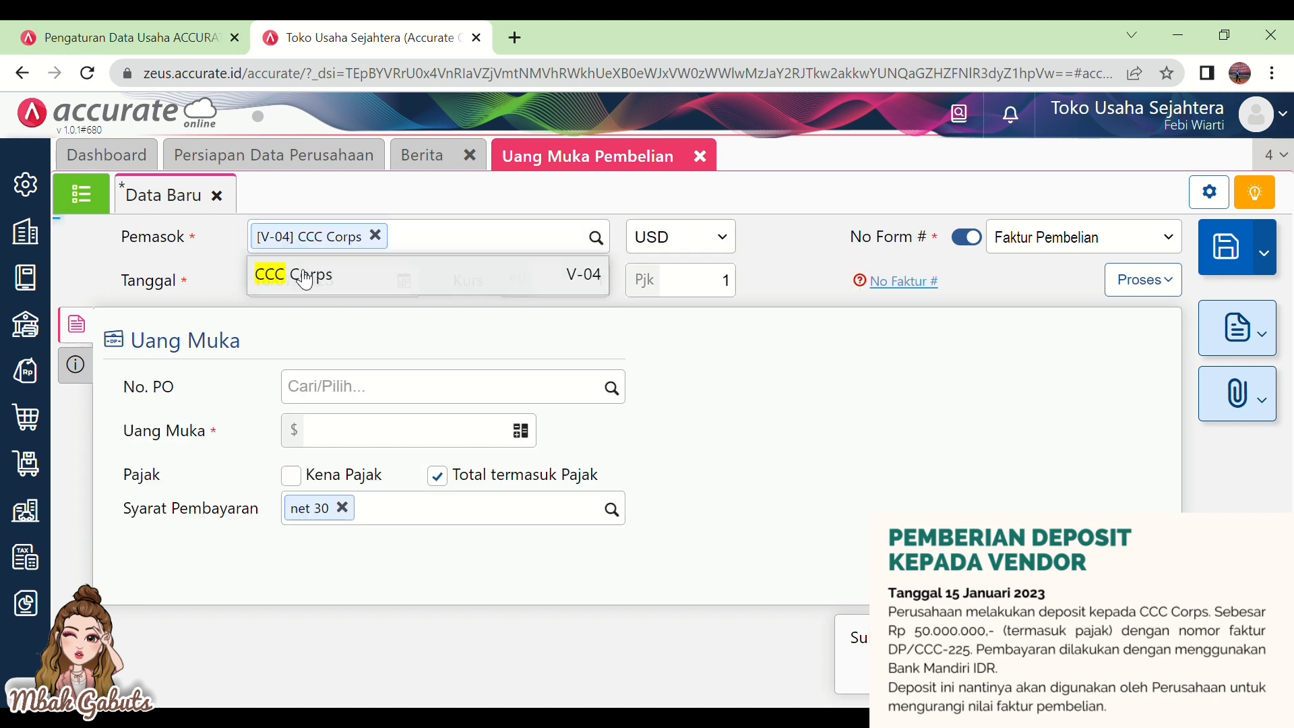
{"action": "left_click", "coordinate": [309, 280]}
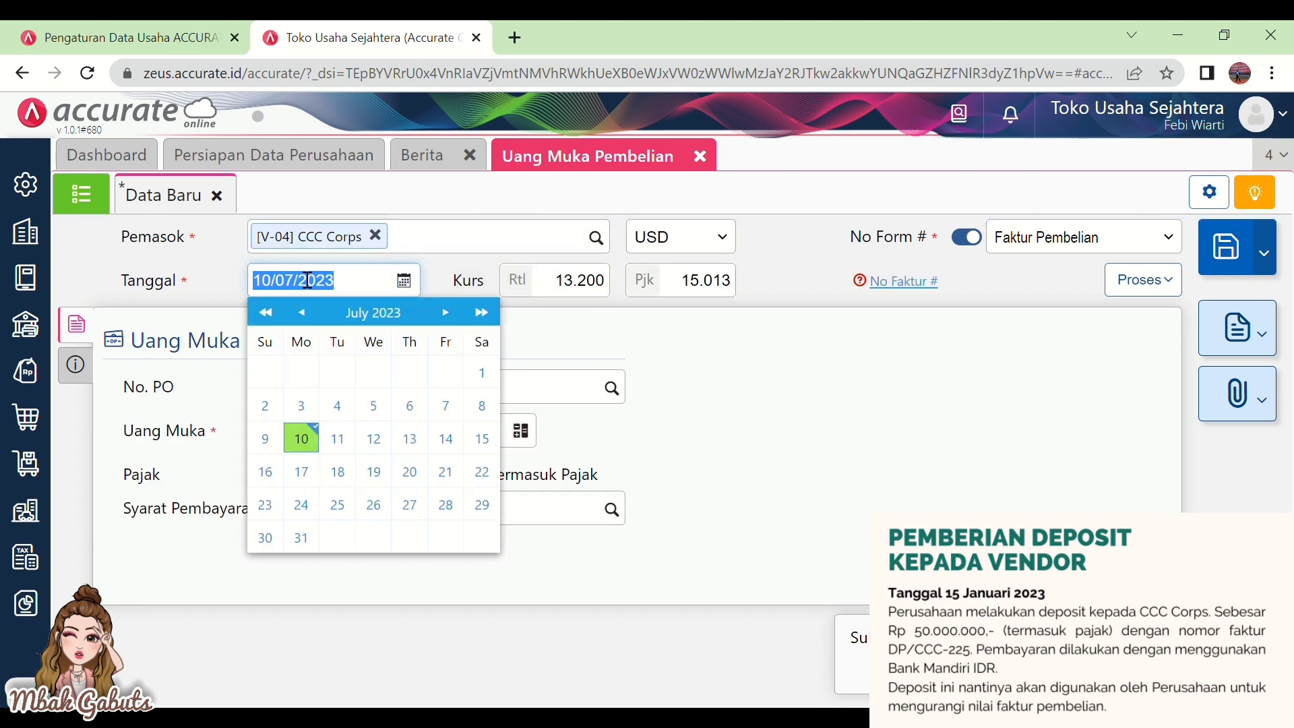
{"action": "type", "text": "15/"}
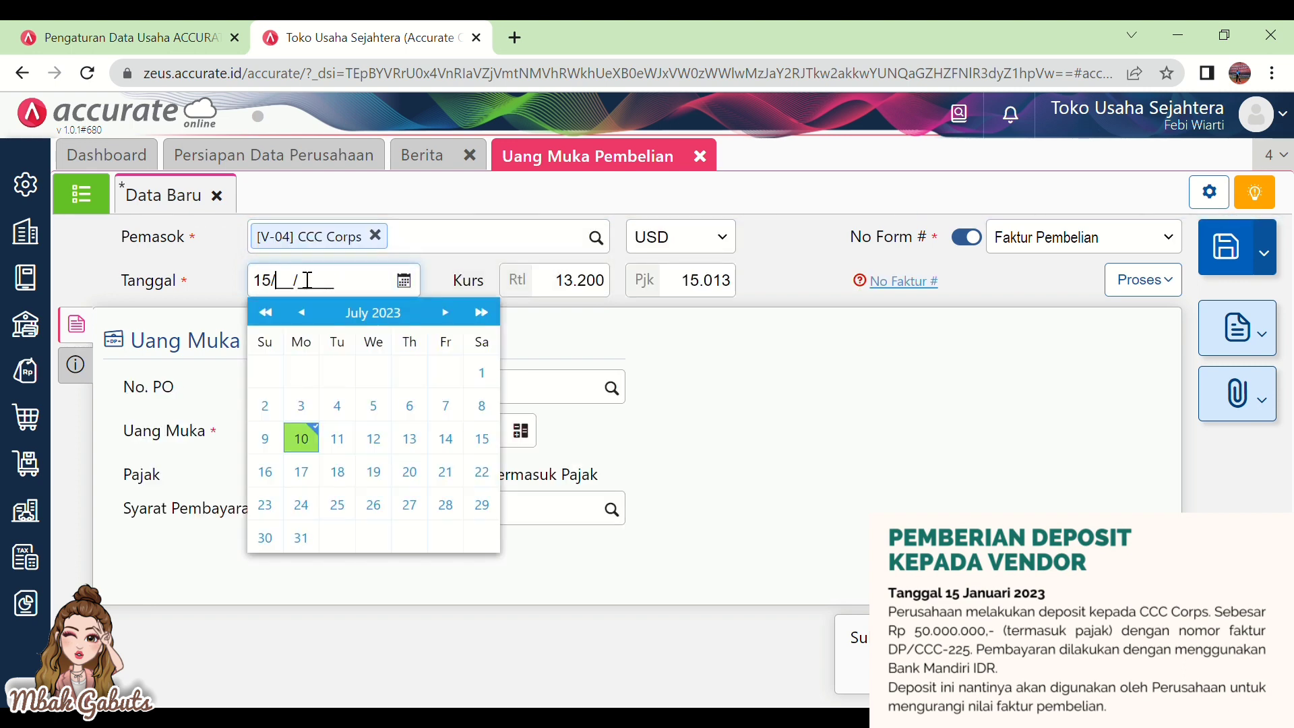
{"action": "type", "text": "01/2"}
{"action": "type", "text": "023"}
- Switch the down payment currency from USD to IDR and enter an amount of 50.000.000
{"action": "left_click", "coordinate": [672, 251]}
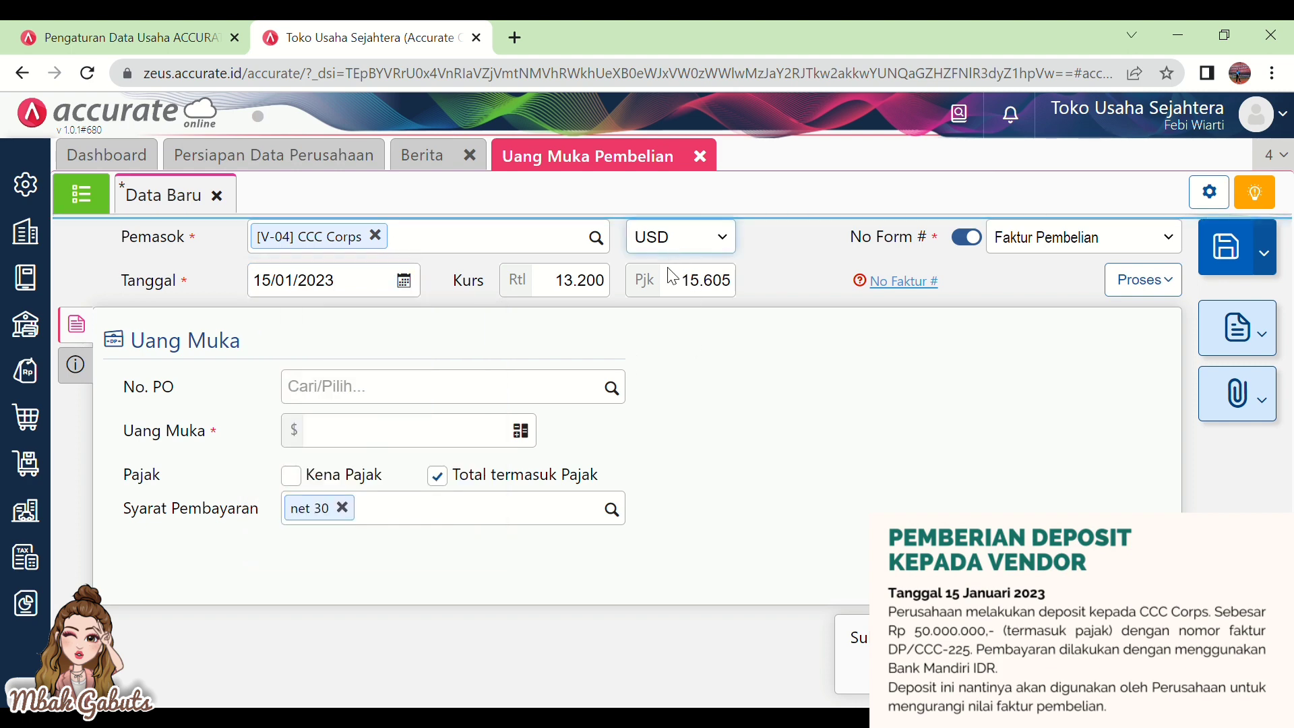
{"action": "left_click", "coordinate": [672, 276]}
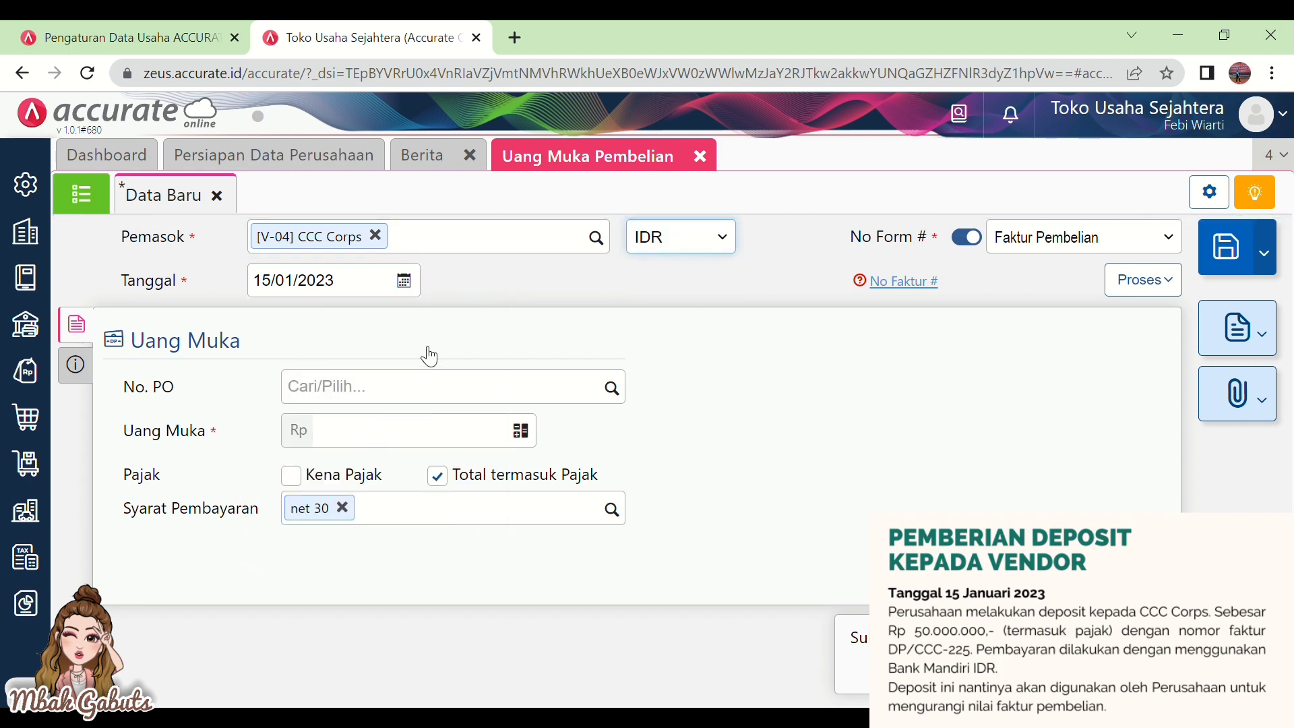
{"action": "left_click", "coordinate": [442, 390]}
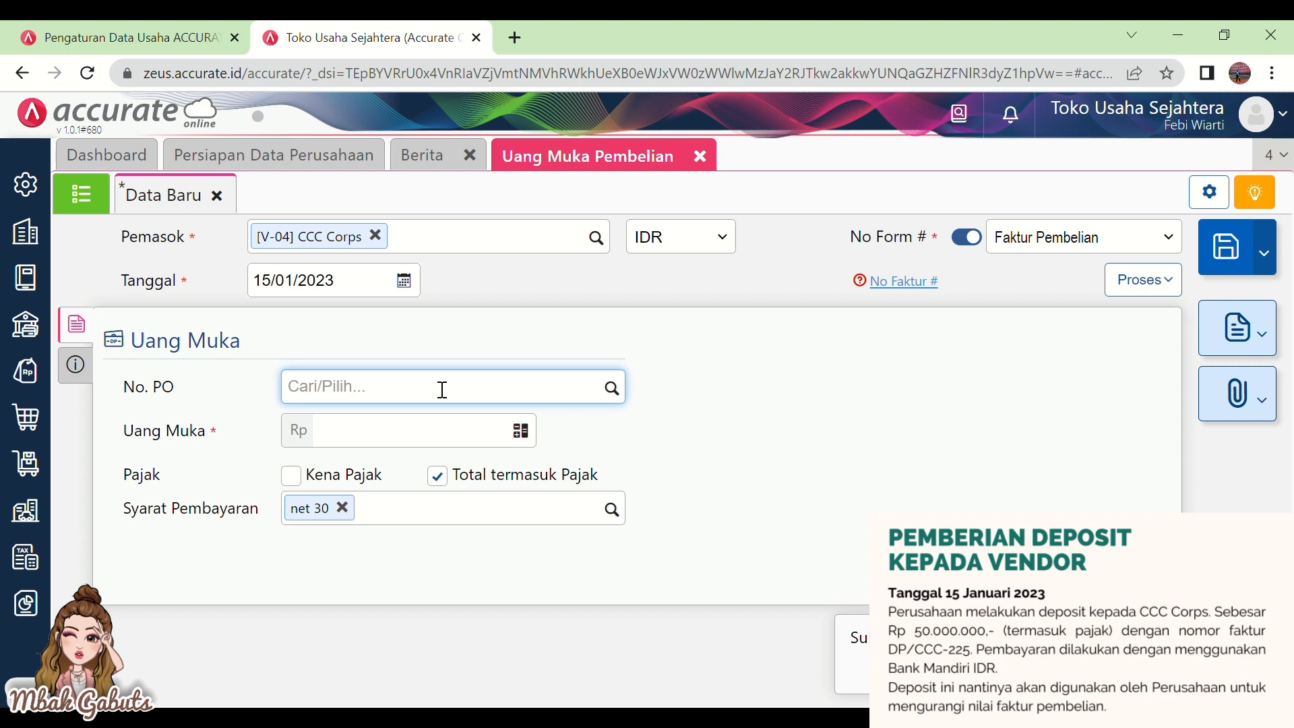
{"action": "left_click", "coordinate": [405, 433]}
{"action": "type", "text": "50.000.0"}
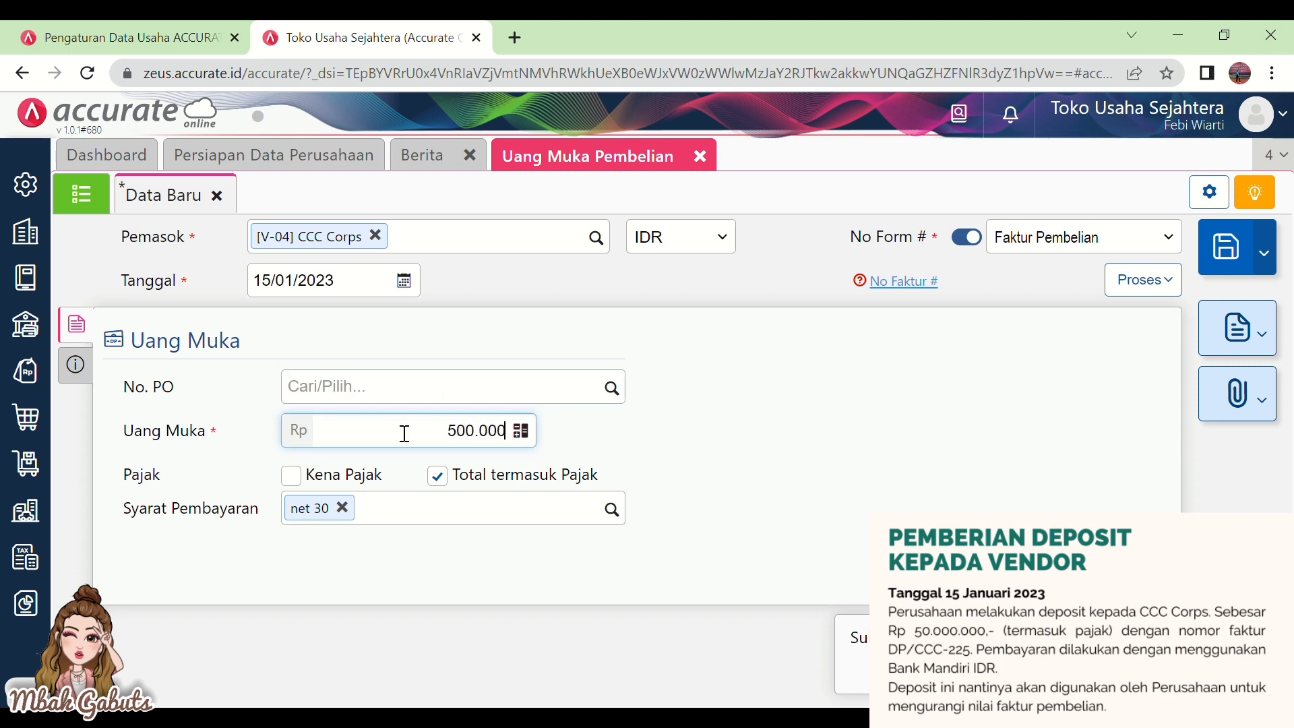
{"action": "type", "text": "00"}
{"action": "left_click", "coordinate": [408, 395]}
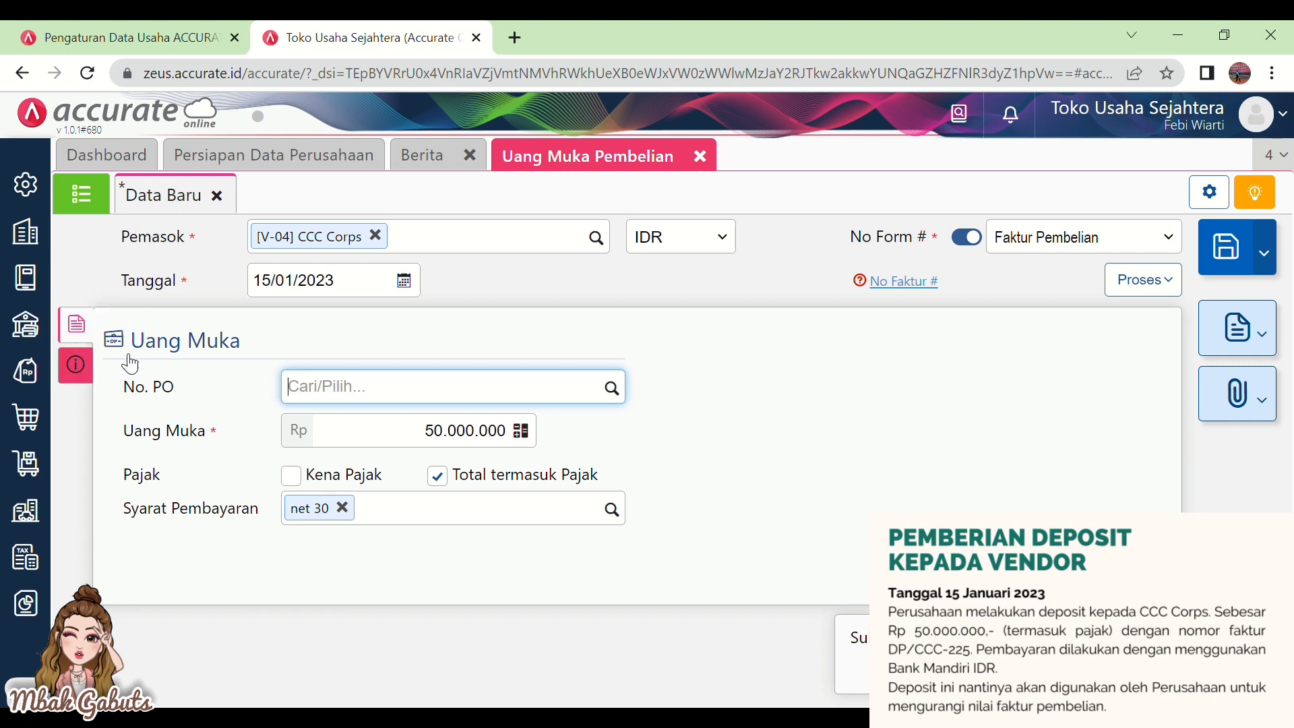
- Record DP/CCC-225 as the down payment's invoice number and bring up the follow-up process options
{"action": "left_click", "coordinate": [83, 375]}
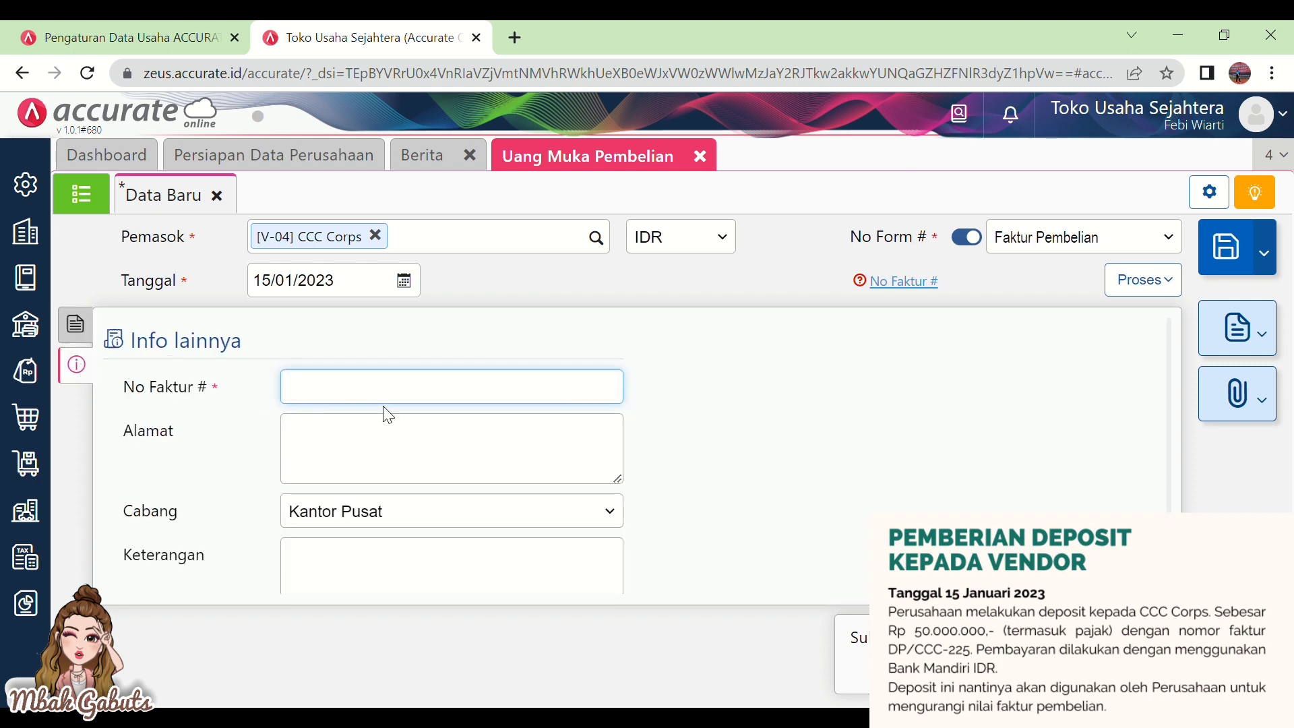
{"action": "type", "text": "DP/"}
{"action": "type", "text": "CCC-22"}
{"action": "type", "text": "5"}
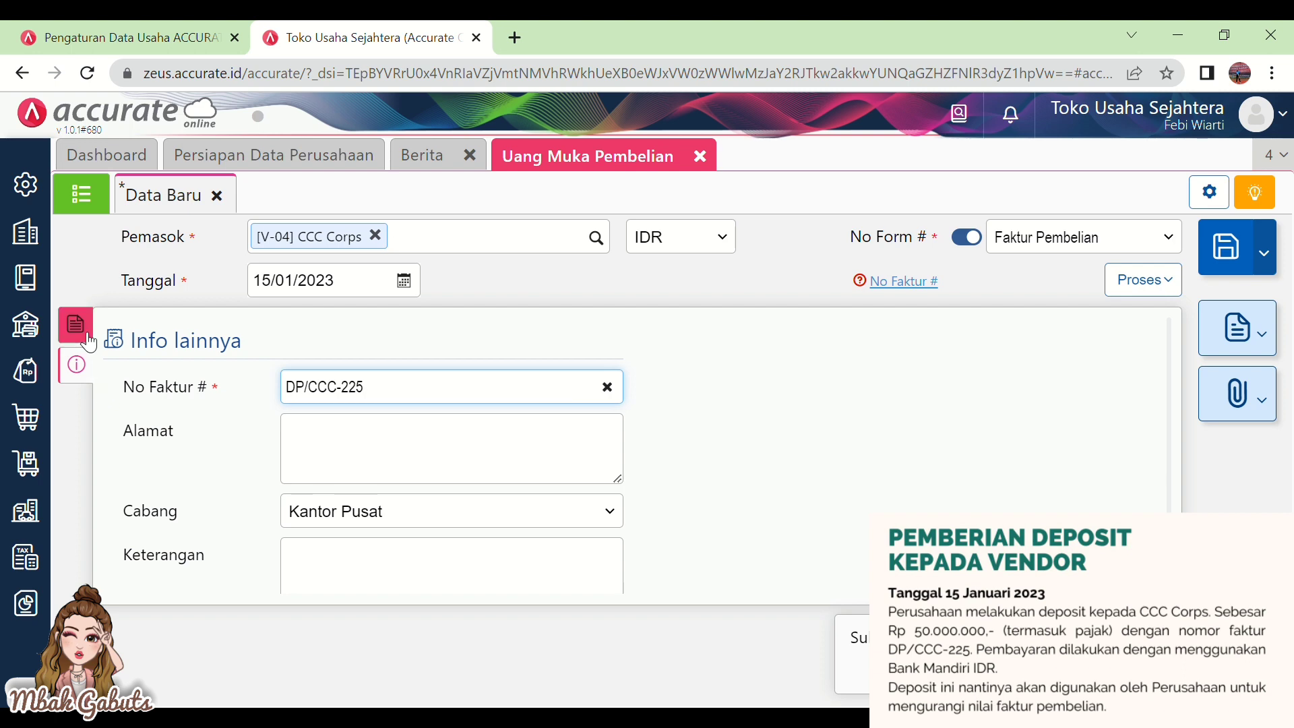
{"action": "left_click", "coordinate": [75, 325]}
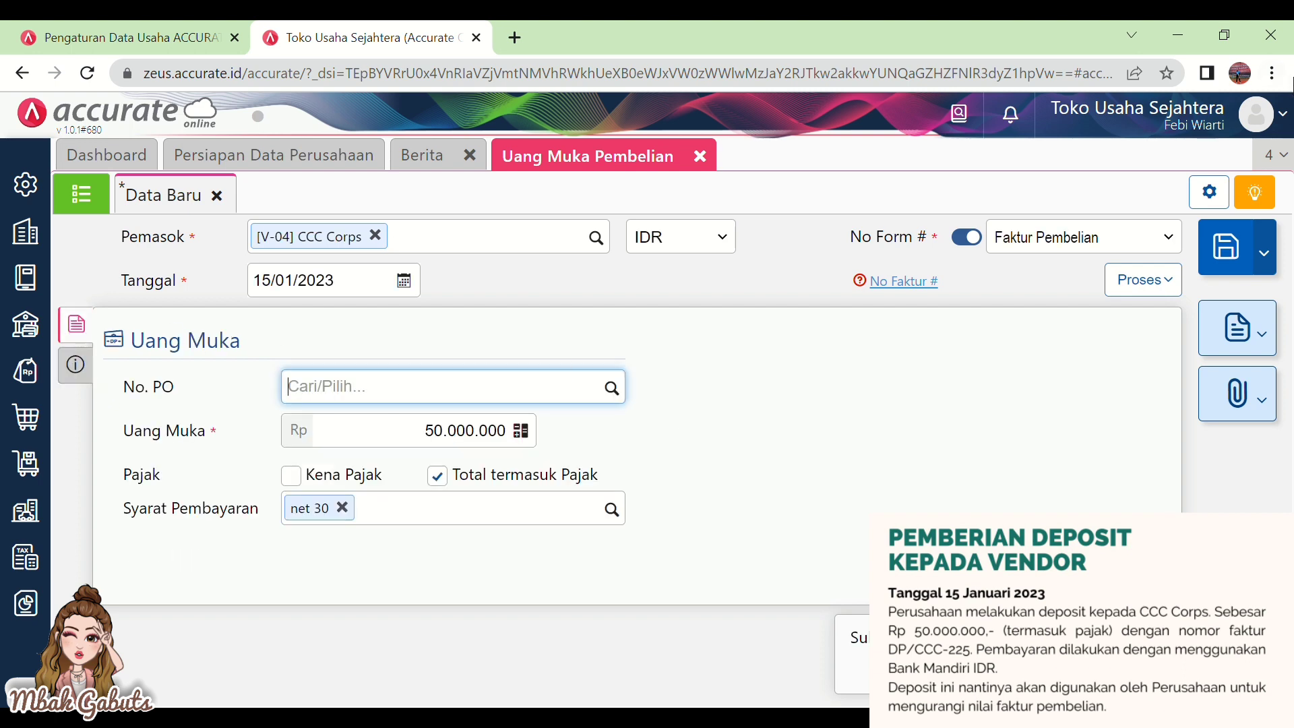
{"action": "left_click", "coordinate": [1154, 282]}
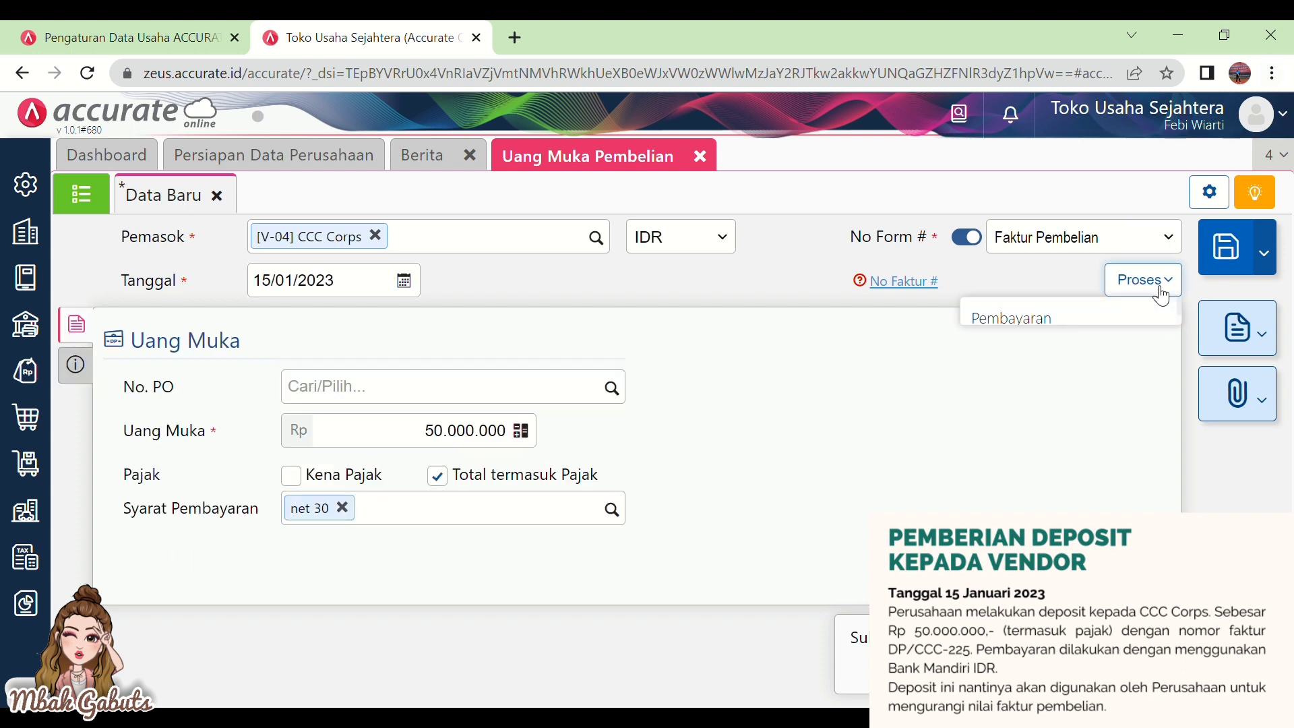
- Save the down payment and fill in its payment from Bank Mandiri IDR for the calculated amount, dated 15/01/2023
{"action": "left_click", "coordinate": [1115, 330]}
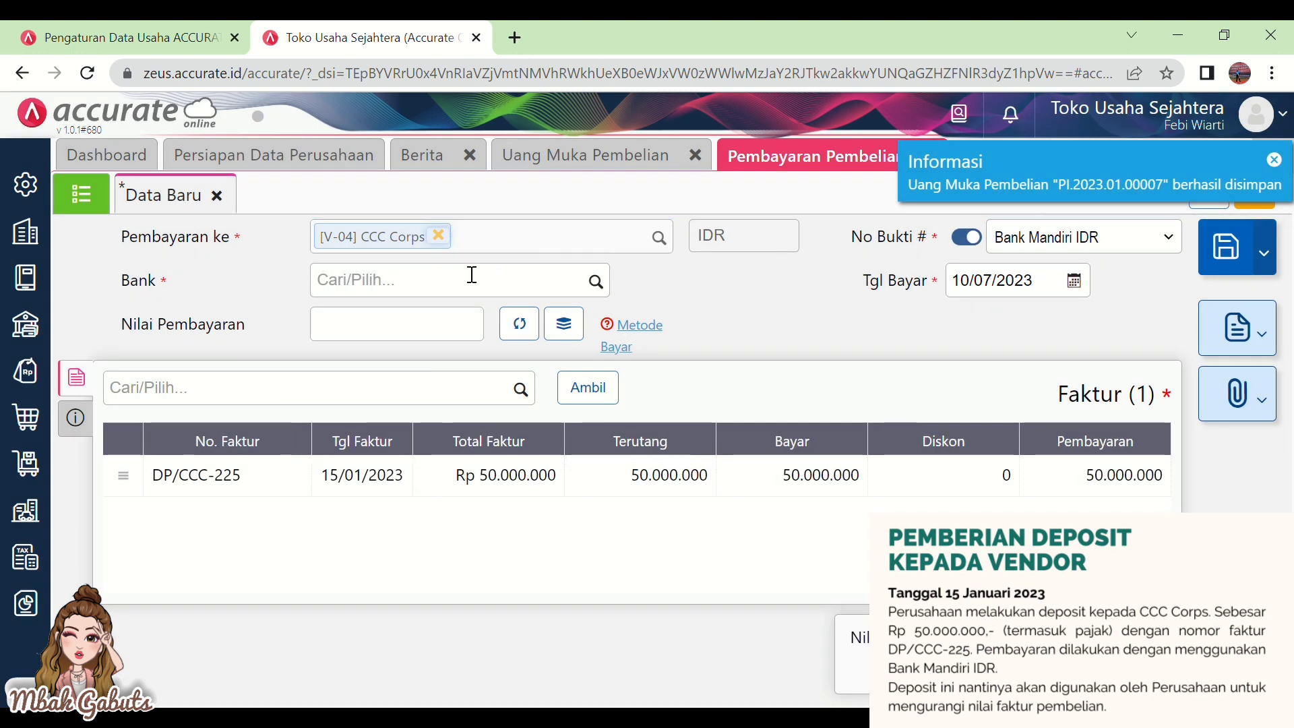
{"action": "left_click", "coordinate": [472, 275]}
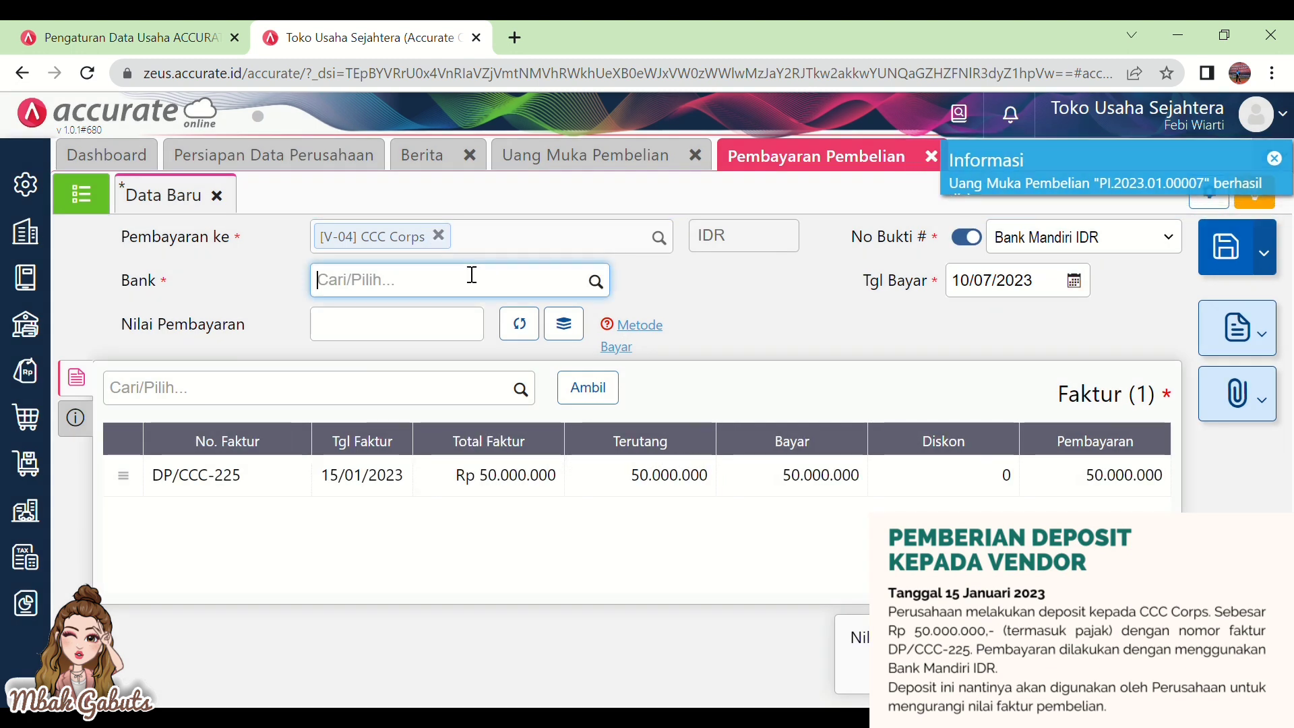
{"action": "type", "text": "MAN"}
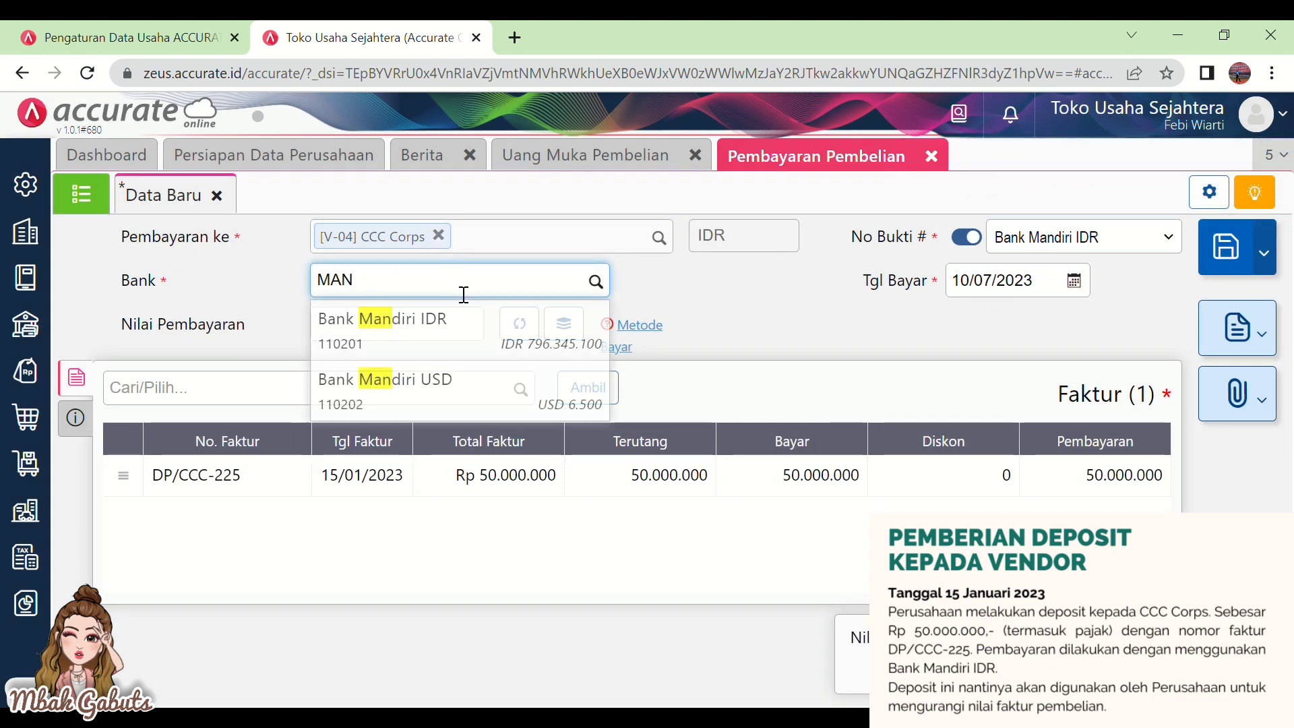
{"action": "left_click", "coordinate": [429, 357]}
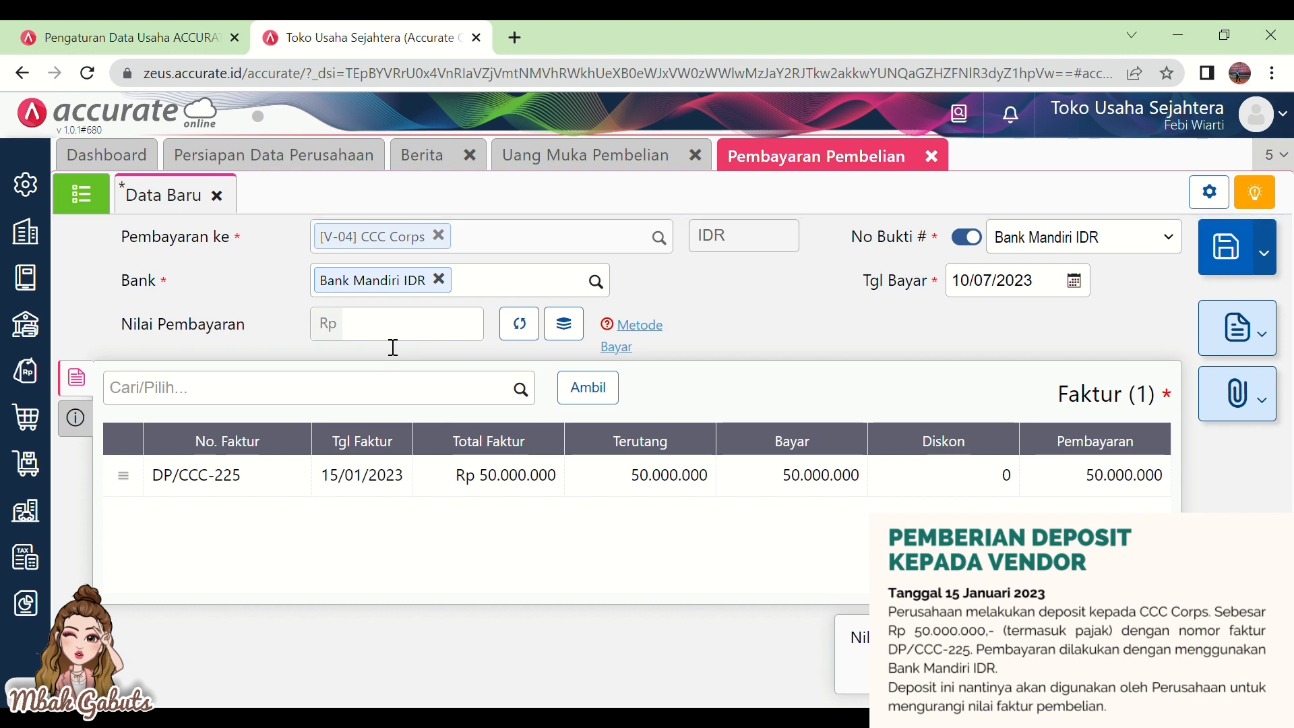
{"action": "left_click", "coordinate": [519, 325]}
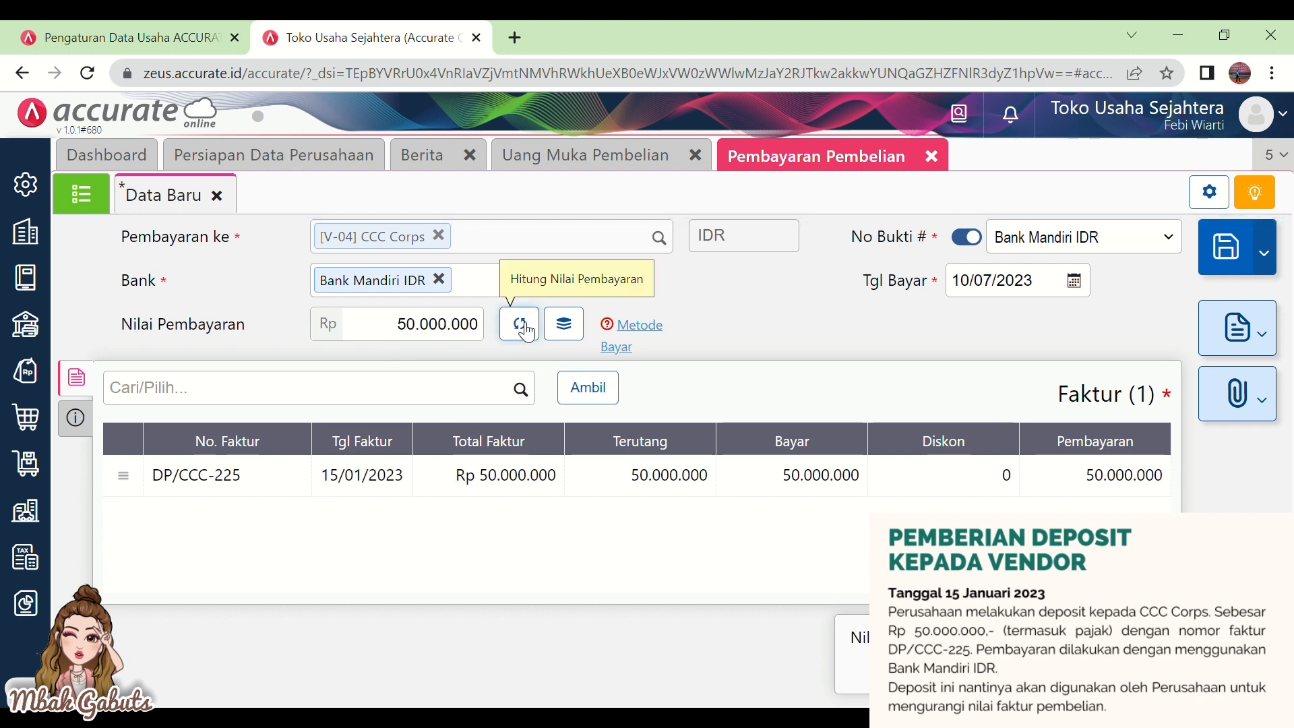
{"action": "left_click", "coordinate": [1047, 287]}
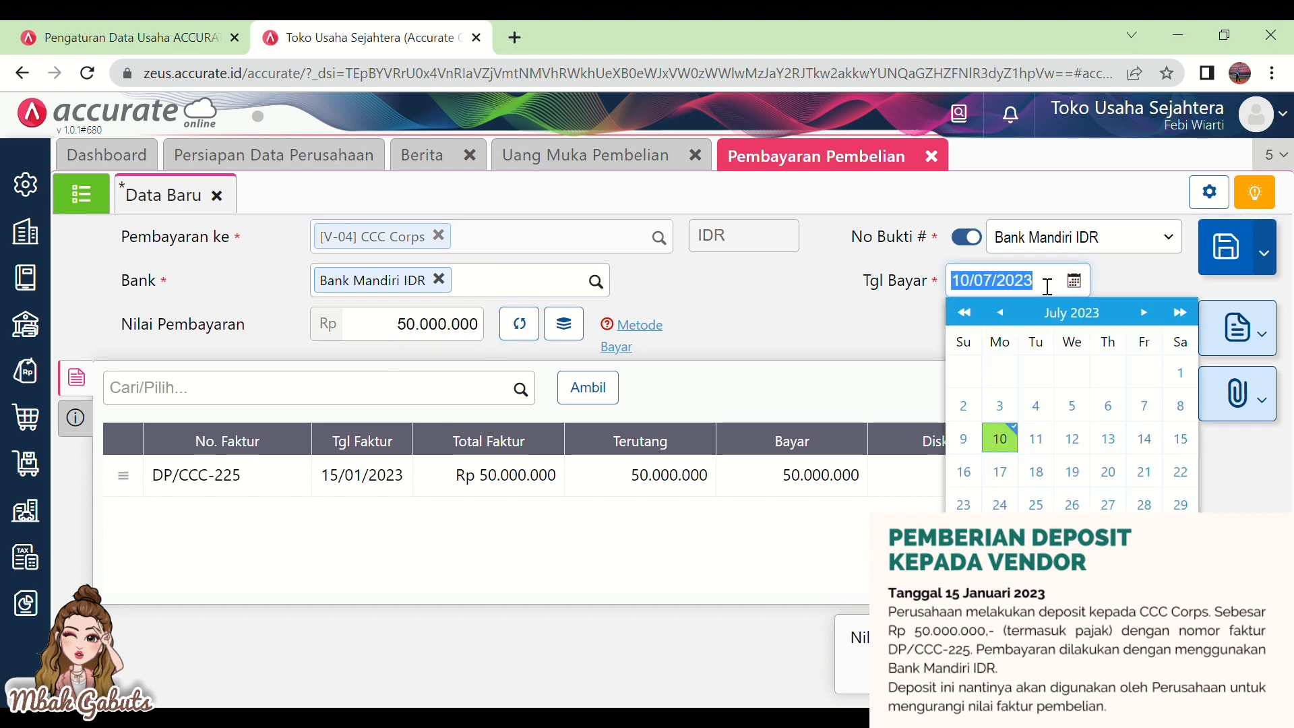
{"action": "type", "text": "15/"}
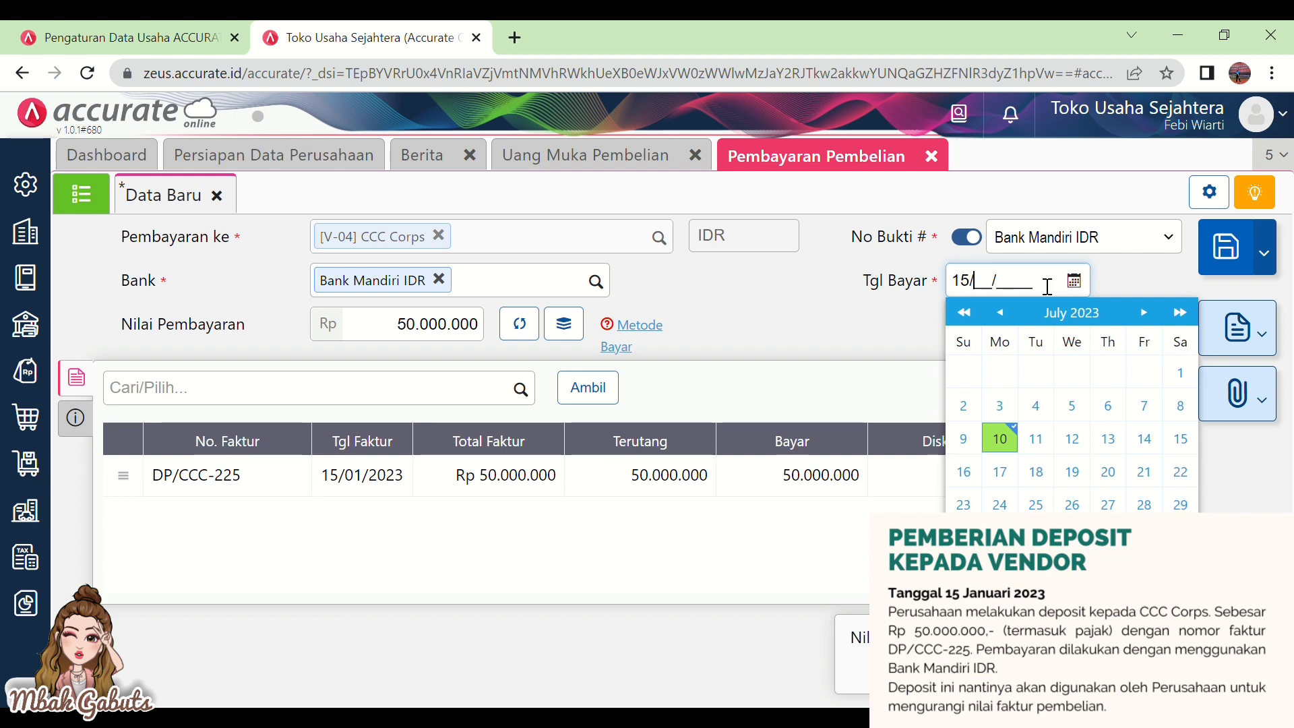
{"action": "type", "text": "01/"}
{"action": "type", "text": "2023"}
- Set the payment method to Transfer Bank, save the payment, and view the purchase payments list
{"action": "left_click", "coordinate": [844, 304]}
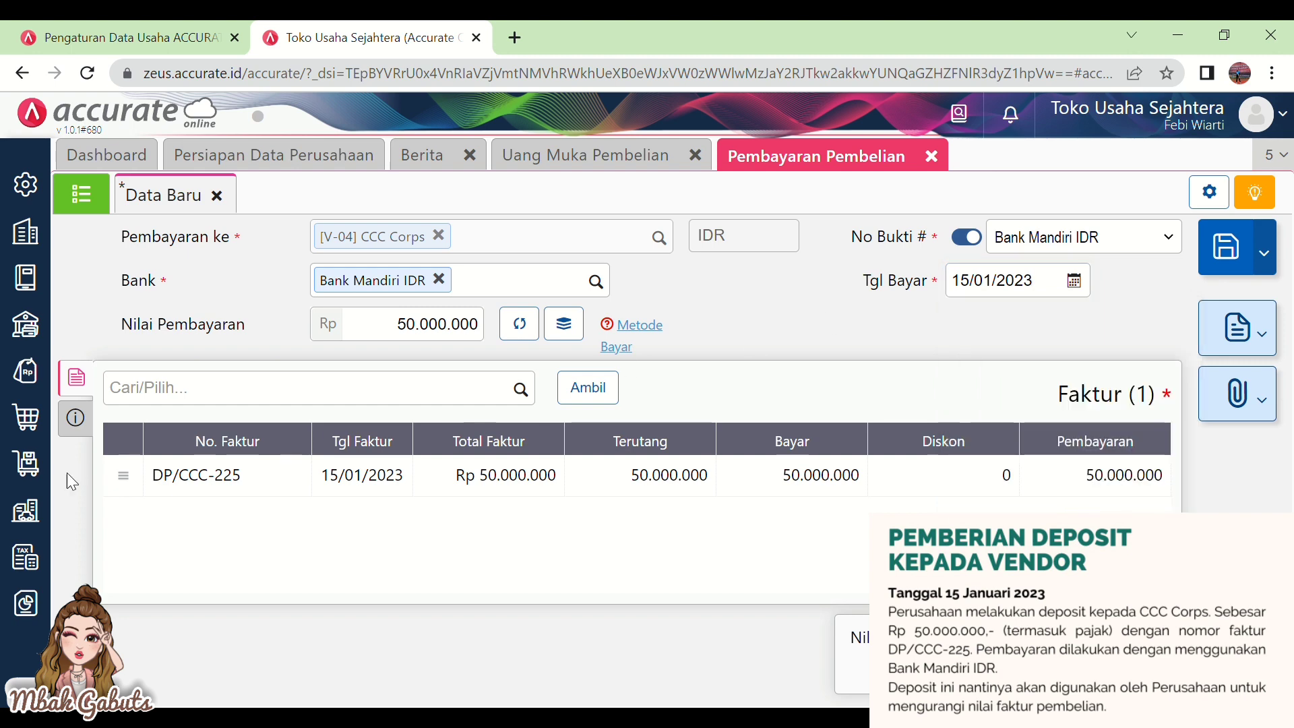
{"action": "left_click", "coordinate": [81, 430]}
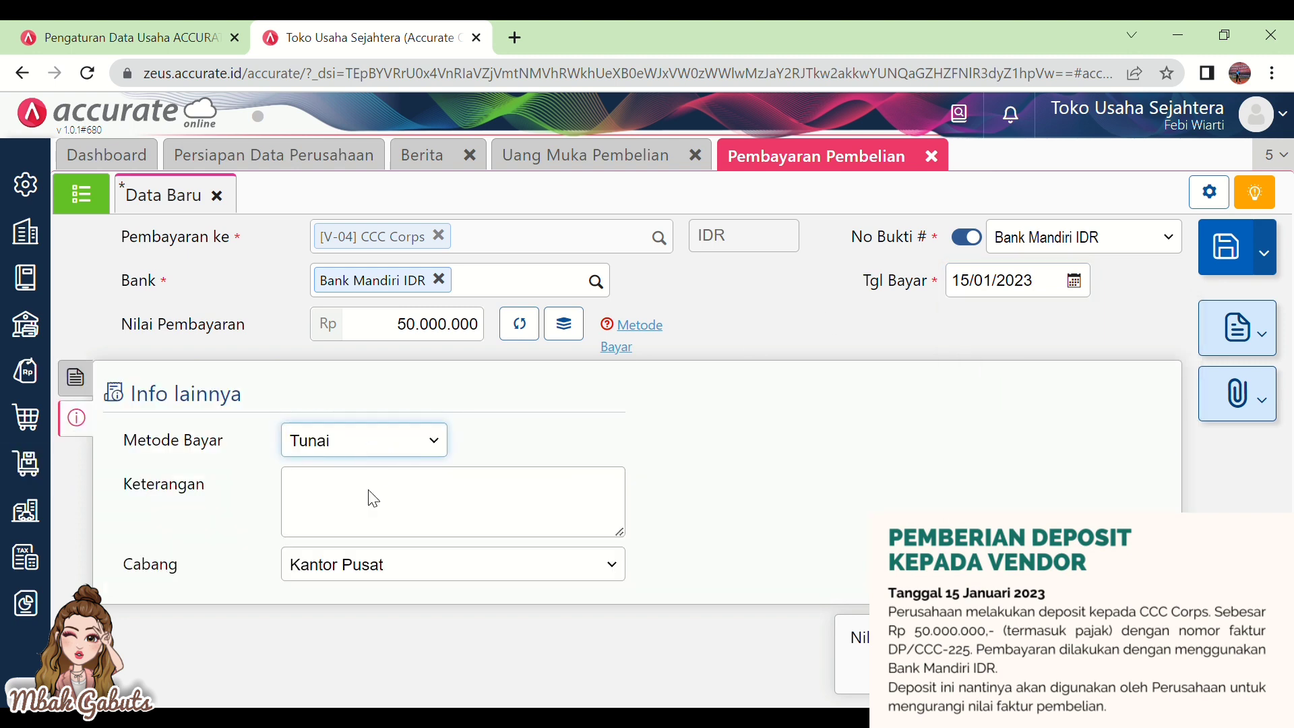
{"action": "left_click", "coordinate": [361, 525]}
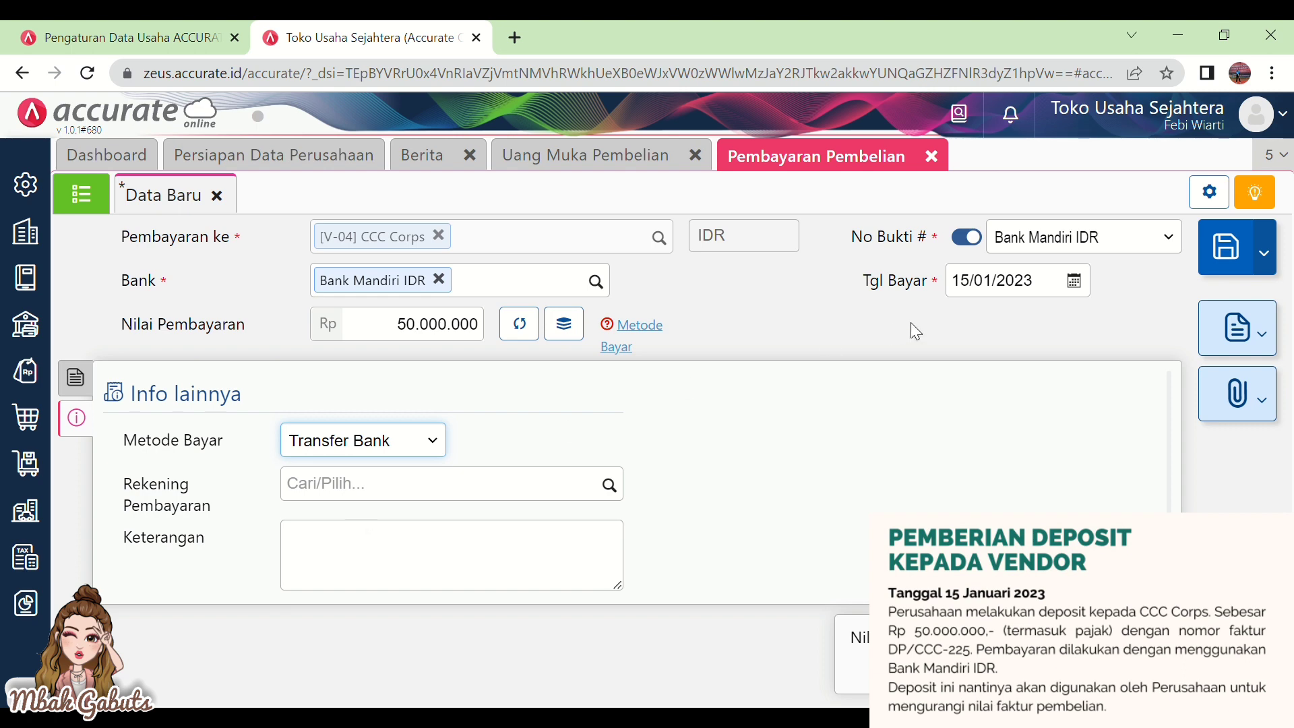
{"action": "left_click", "coordinate": [1248, 260]}
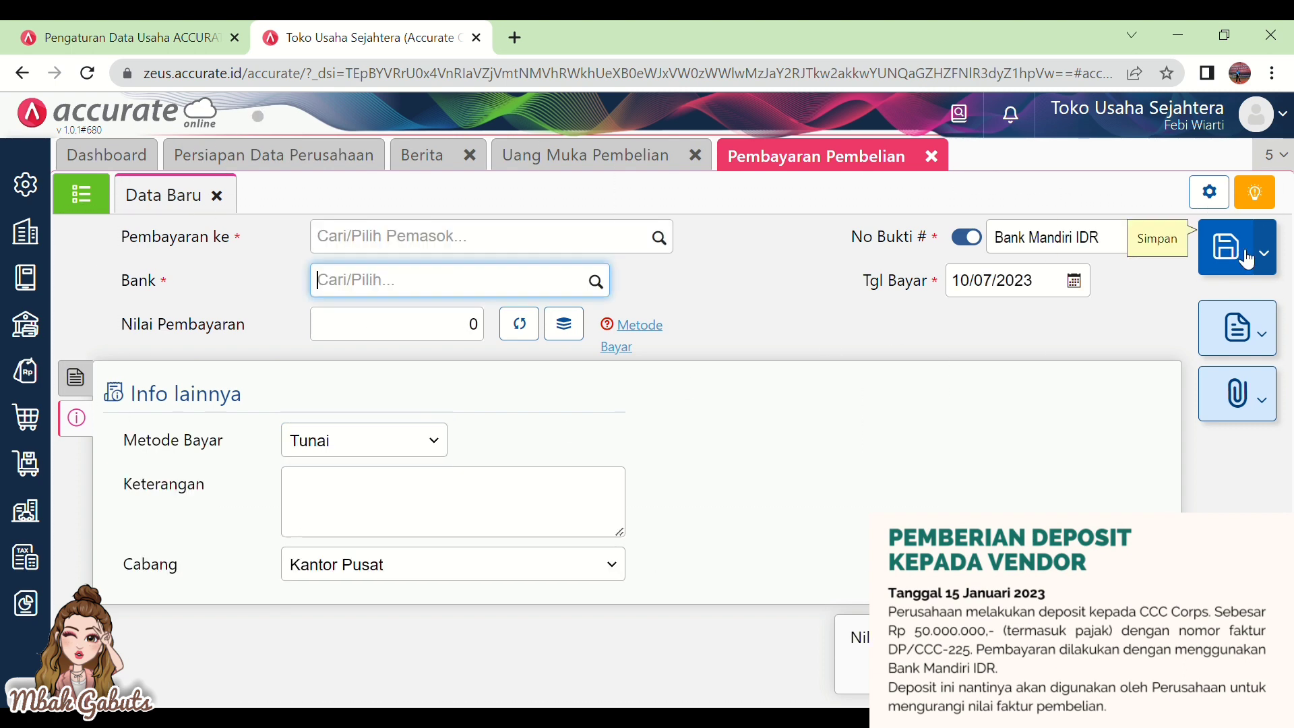
{"action": "left_click", "coordinate": [82, 197]}
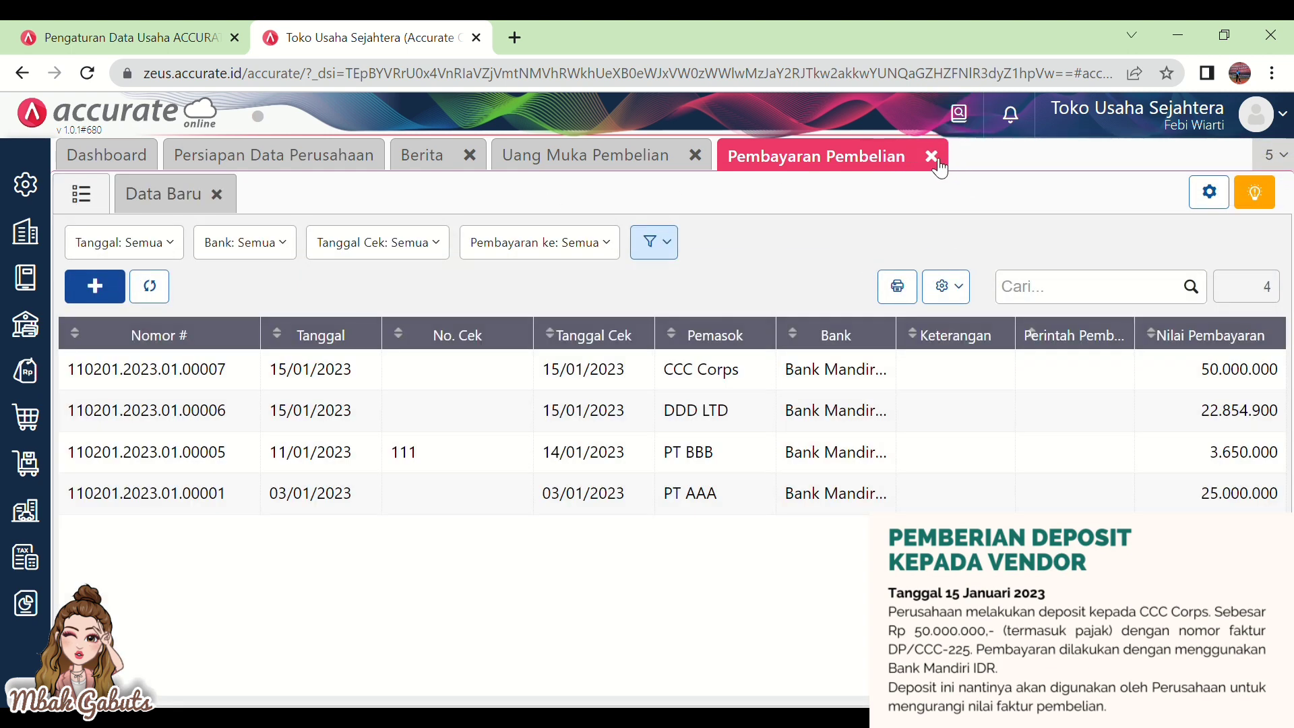
- Close the purchase payment and down payment pages and bring up the Pembelian module options
{"action": "left_click", "coordinate": [933, 158]}
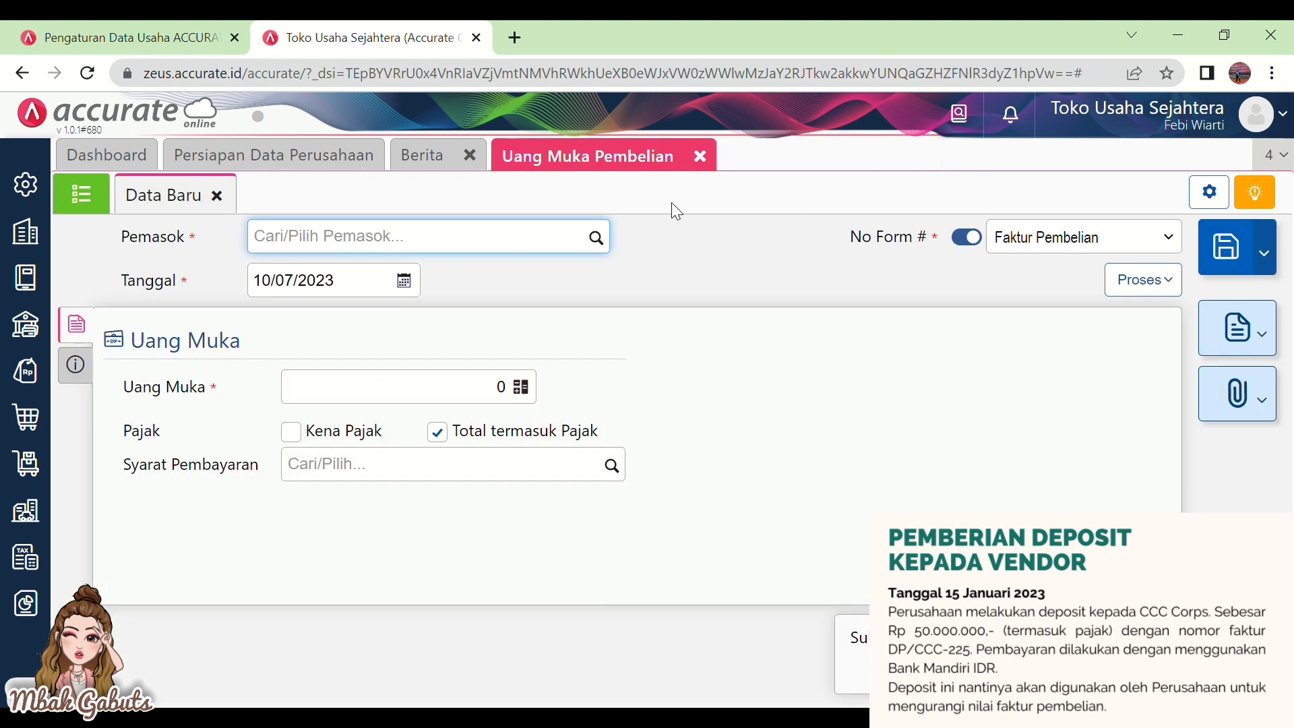
{"action": "left_click", "coordinate": [700, 156]}
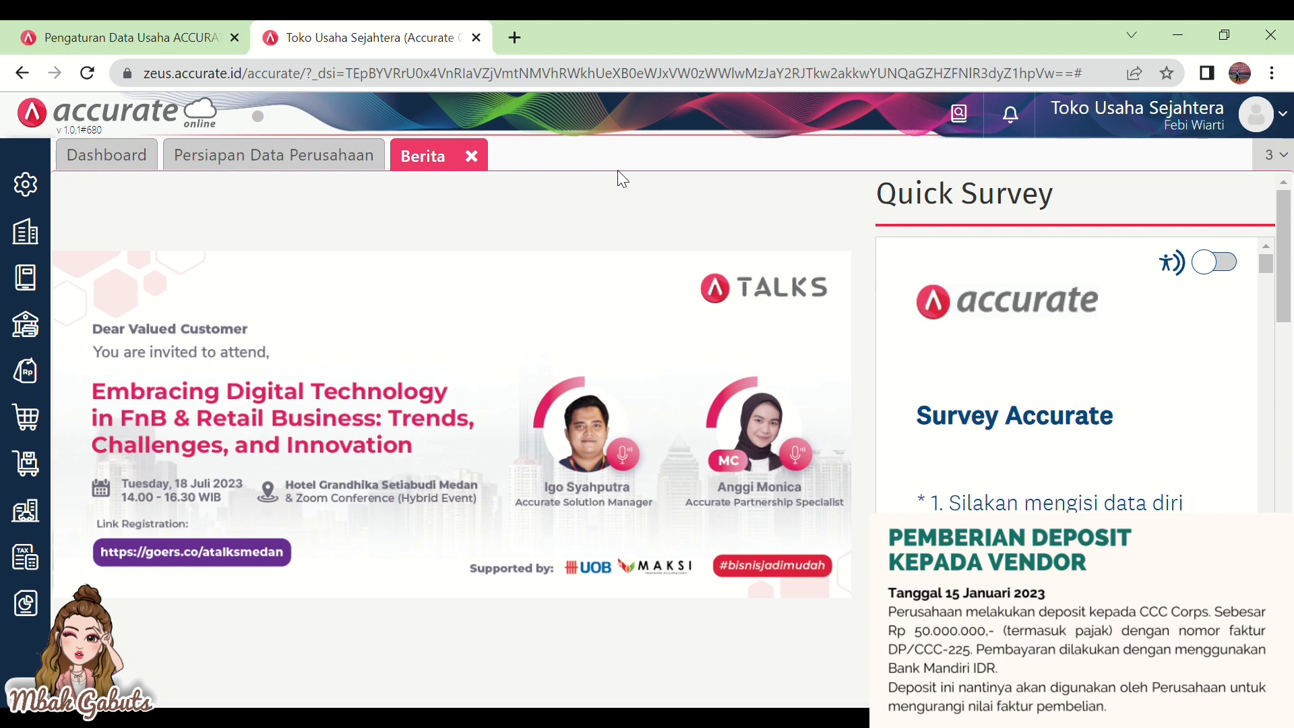
{"action": "left_click", "coordinate": [24, 433]}
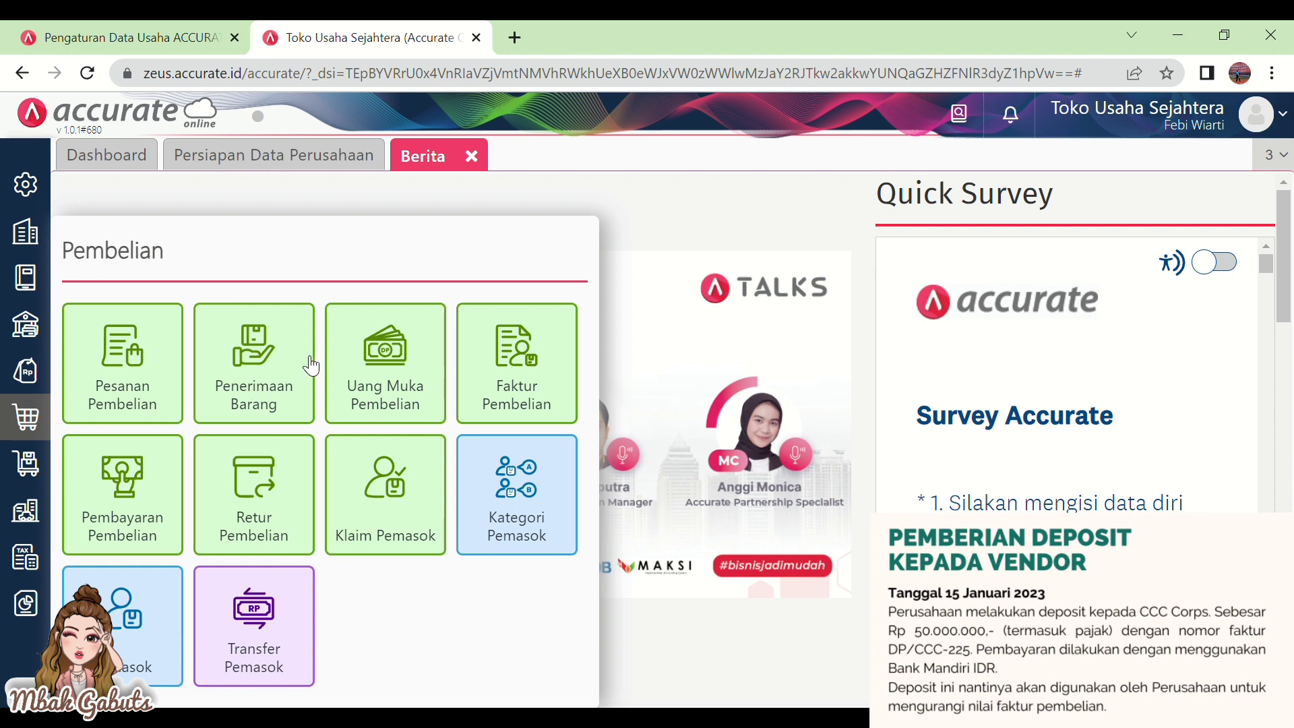
- Start a purchase invoice for CCC Corps dated 17/01/2023 in IDR, and search for SOFA items
{"action": "left_click", "coordinate": [527, 369]}
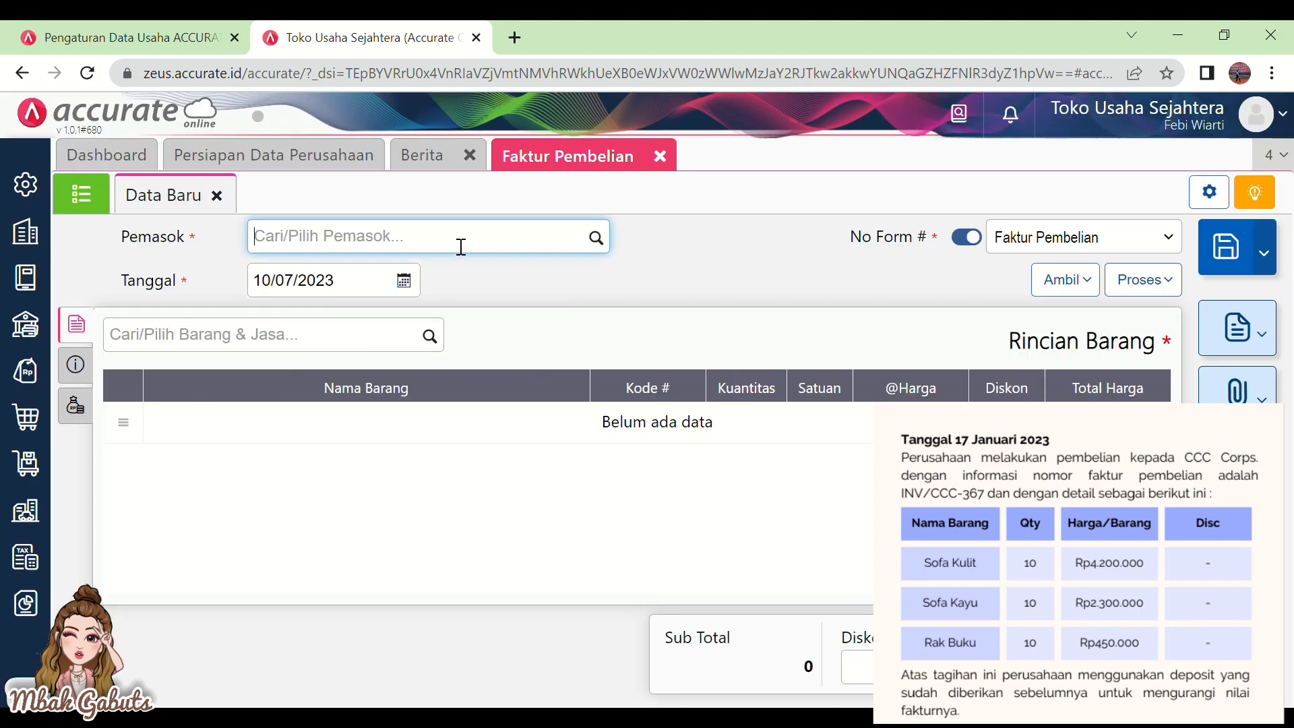
{"action": "type", "text": "CCC"}
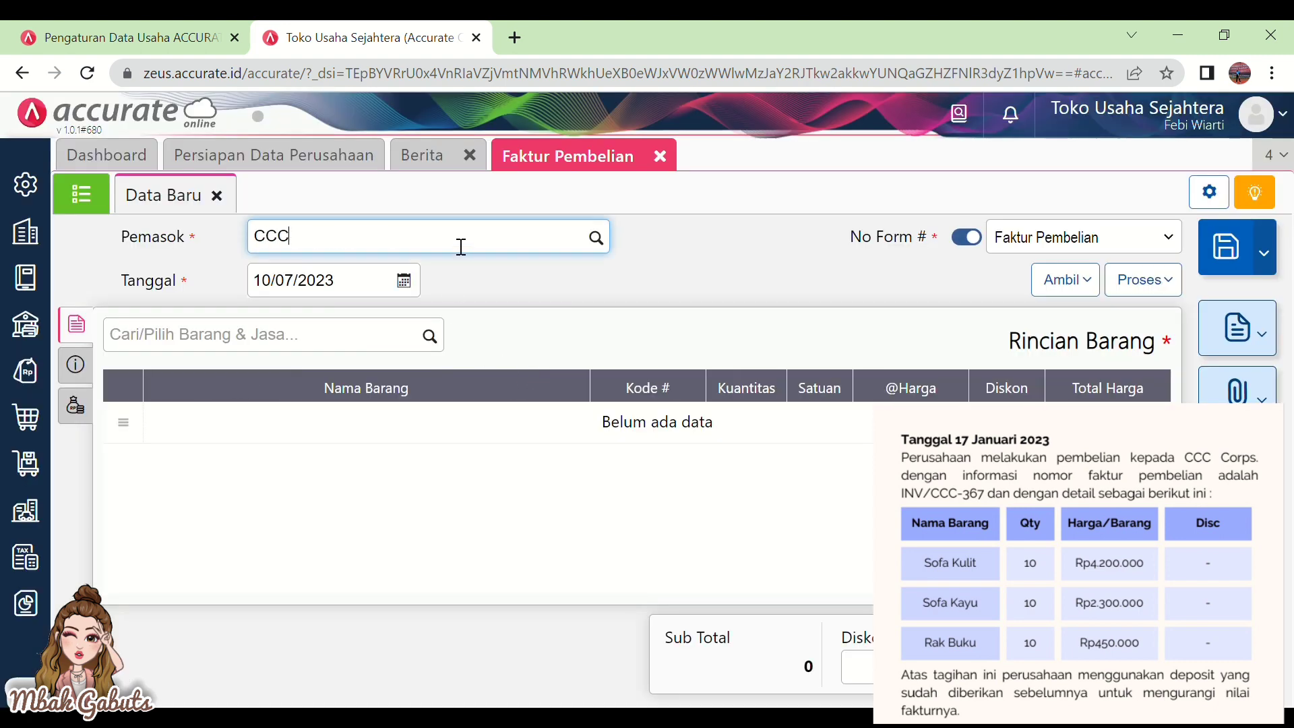
{"action": "left_click", "coordinate": [378, 279]}
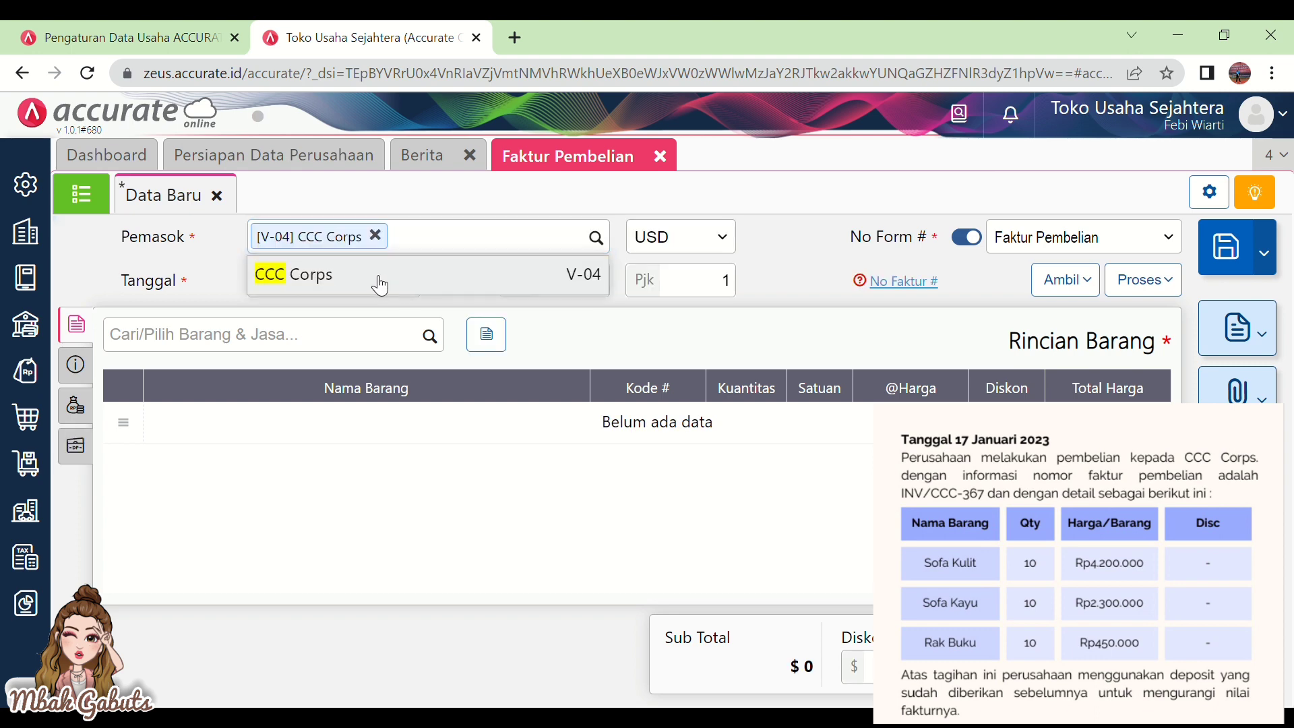
{"action": "type", "text": "1"}
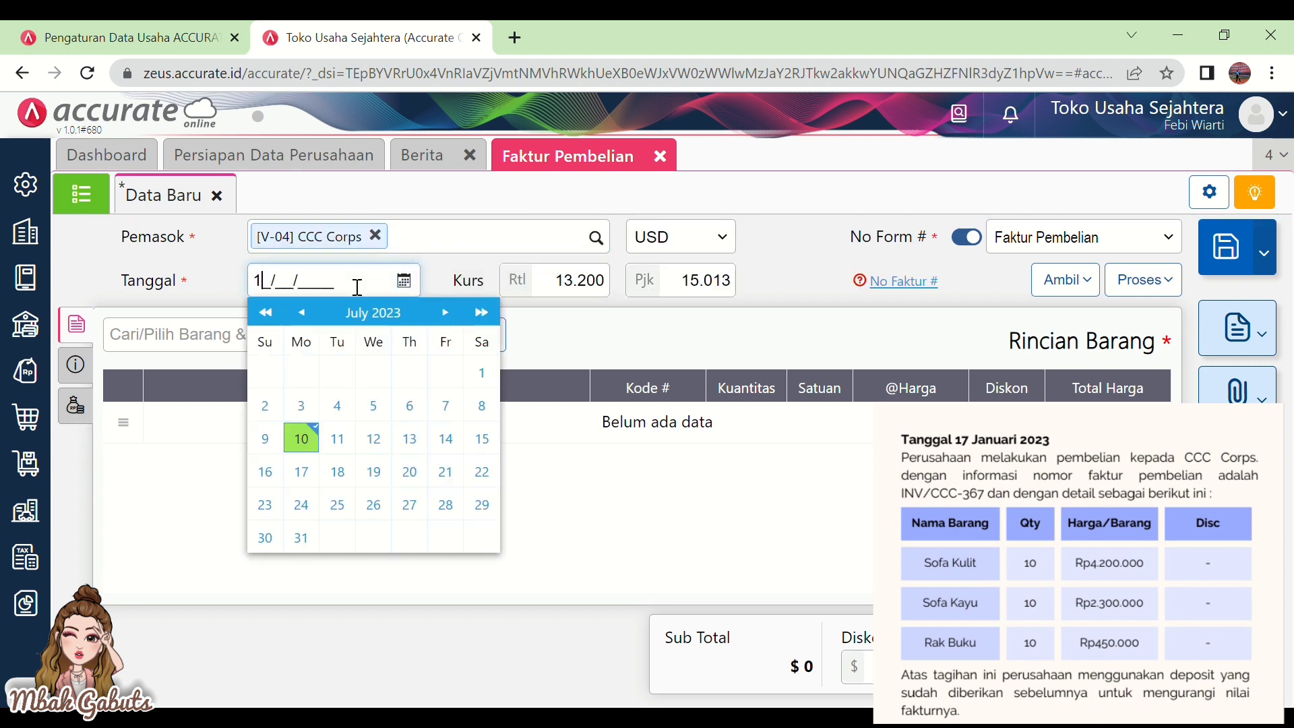
{"action": "type", "text": "7/01/20"}
{"action": "type", "text": "23"}
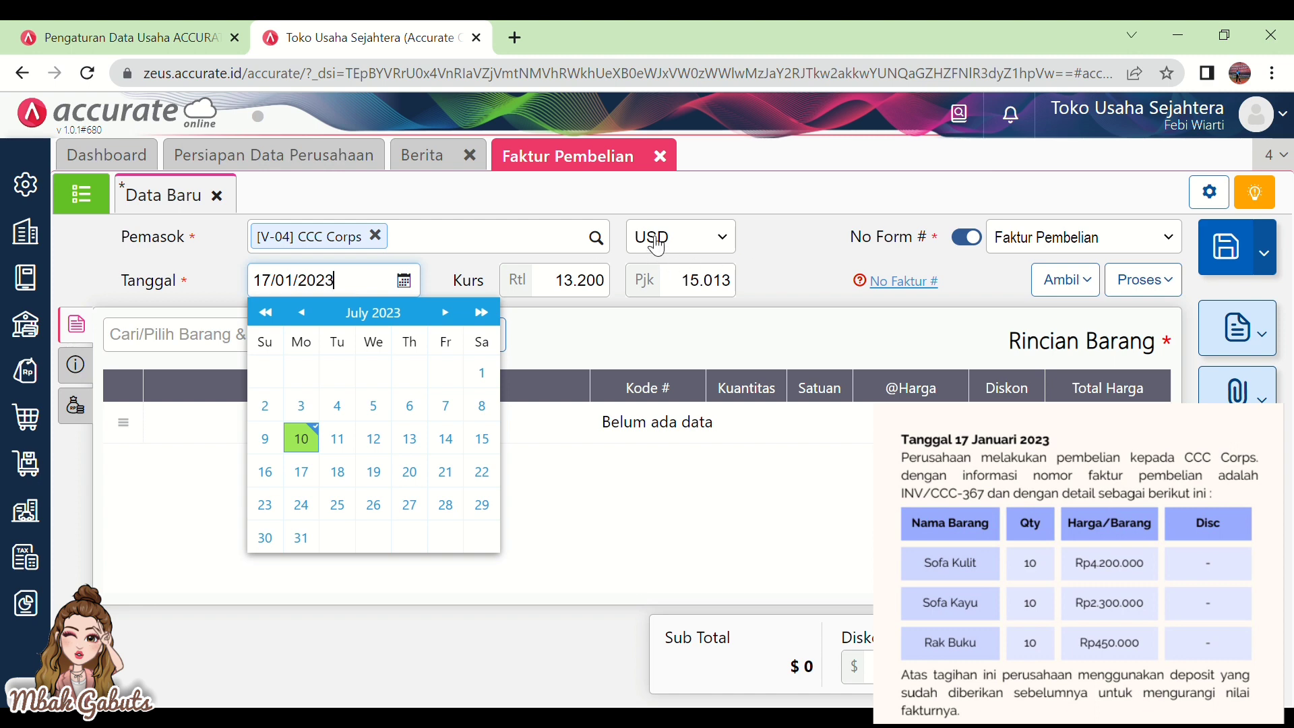
{"action": "left_click", "coordinate": [644, 240]}
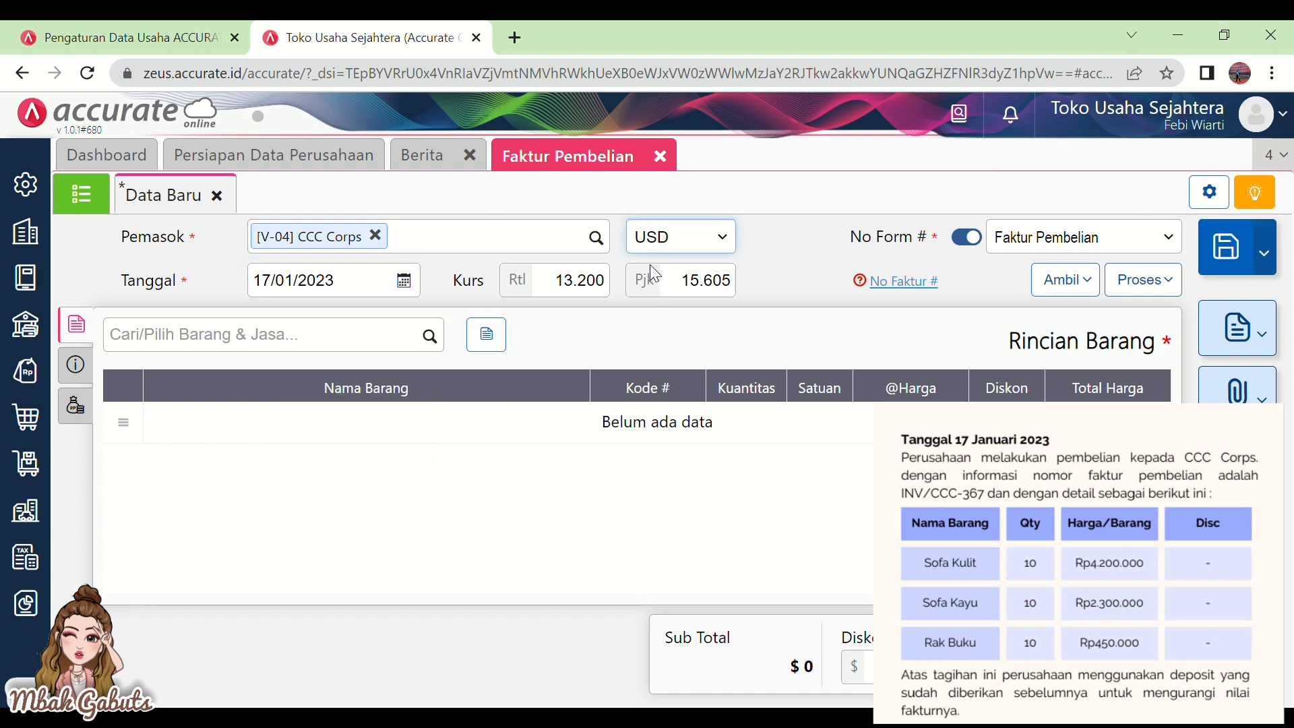
{"action": "key", "text": "i"}
{"action": "left_click", "coordinate": [313, 338]}
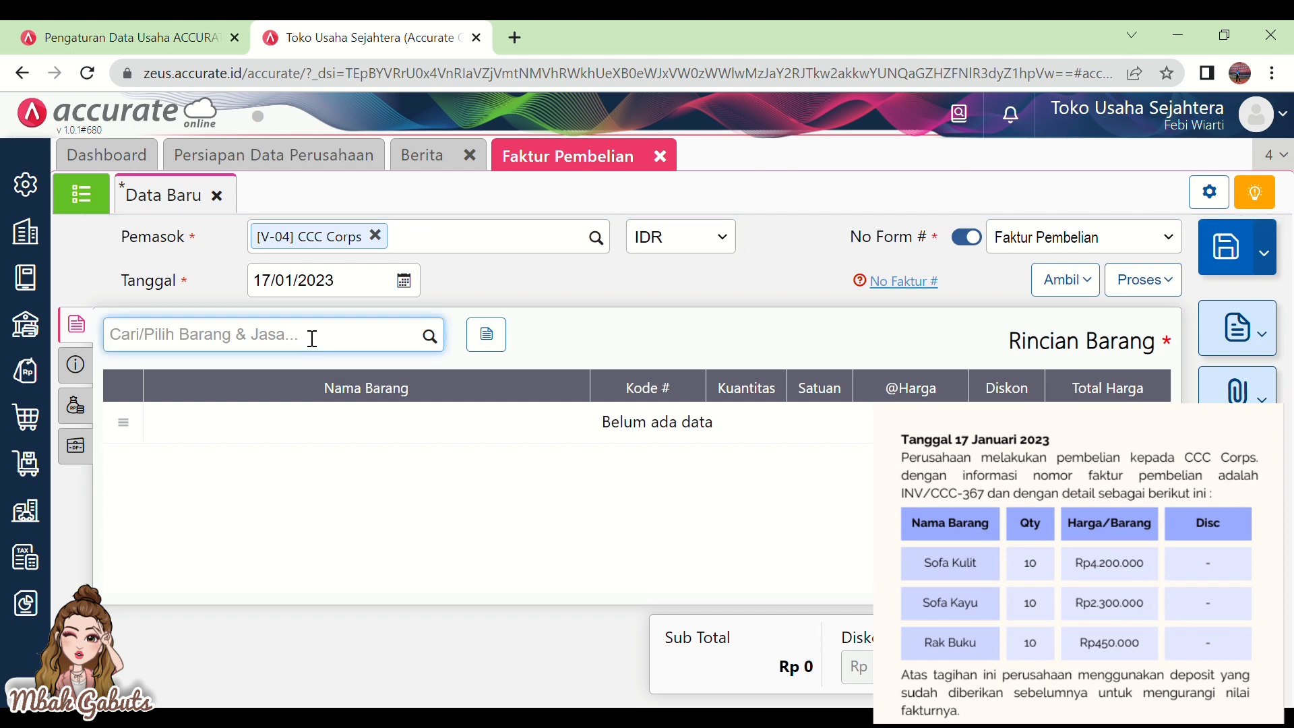
{"action": "type", "text": "SO"}
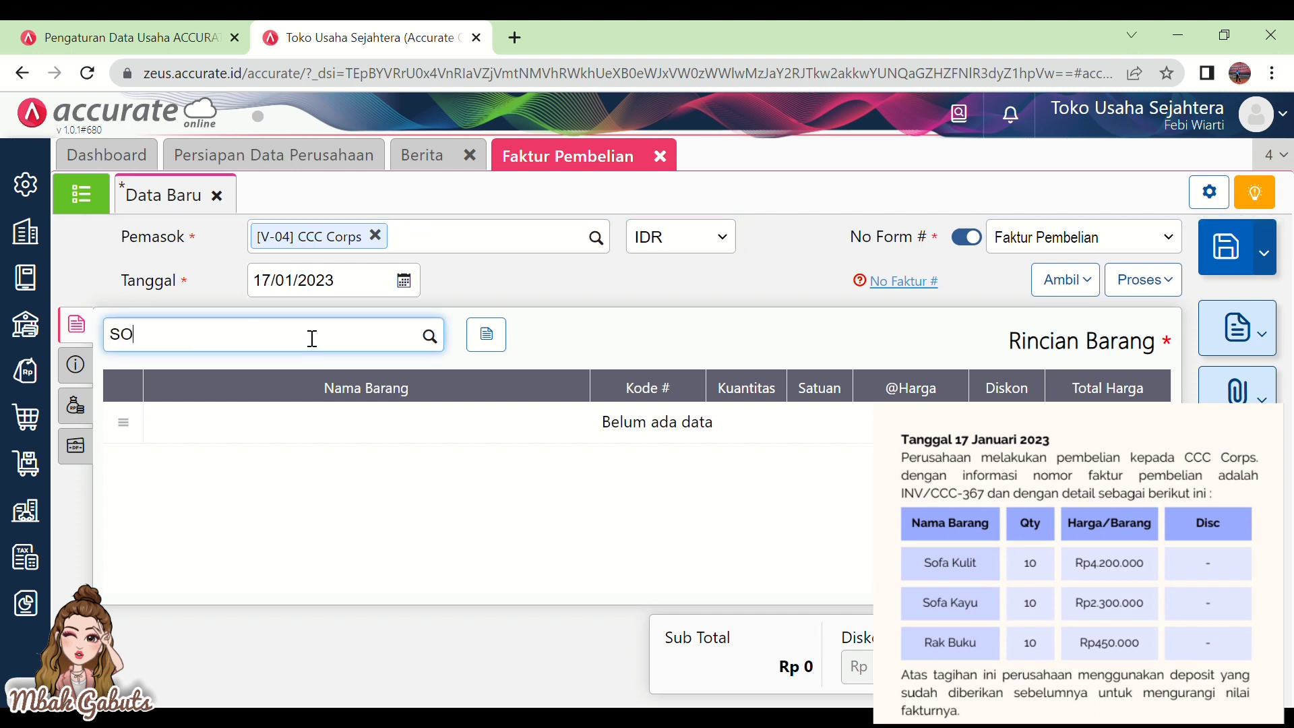
{"action": "type", "text": "FA"}
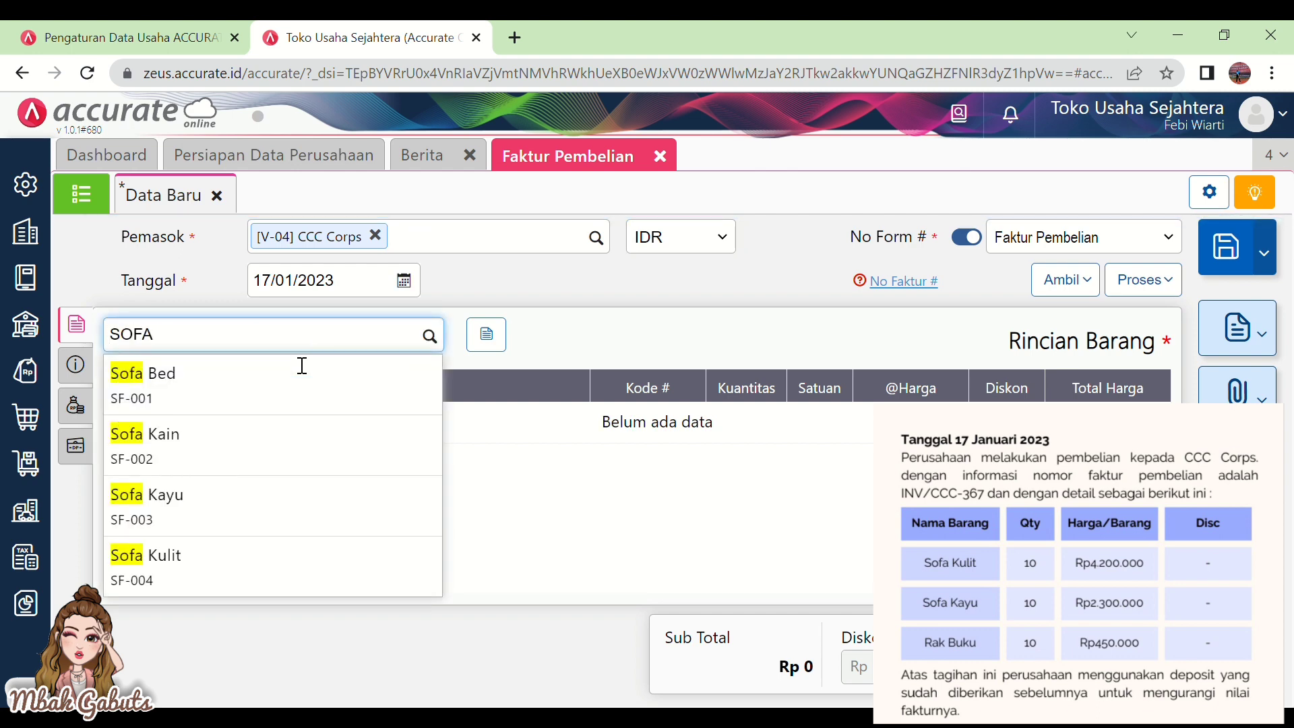
- Add Sofa Kulit to the invoice: 10 PCS at 4.200.000
{"action": "left_click", "coordinate": [225, 572]}
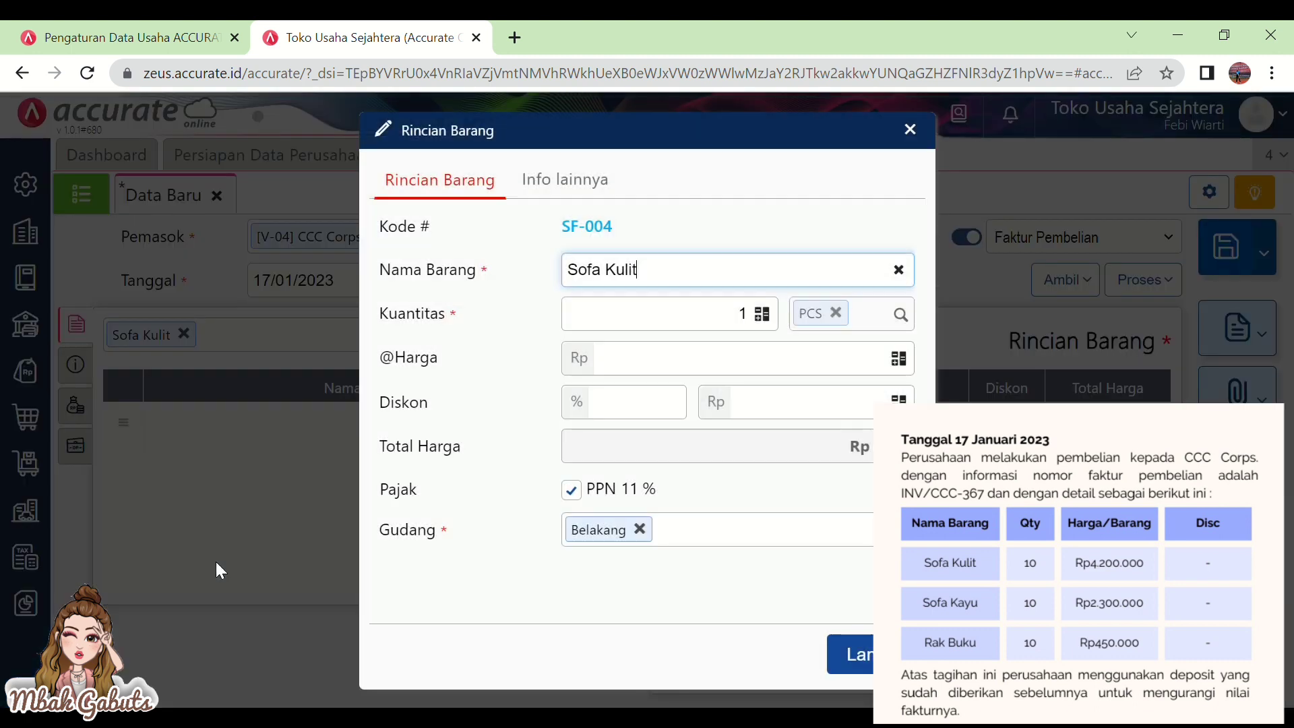
{"action": "left_click", "coordinate": [708, 376]}
{"action": "left_click", "coordinate": [712, 378]}
{"action": "type", "text": "4"}
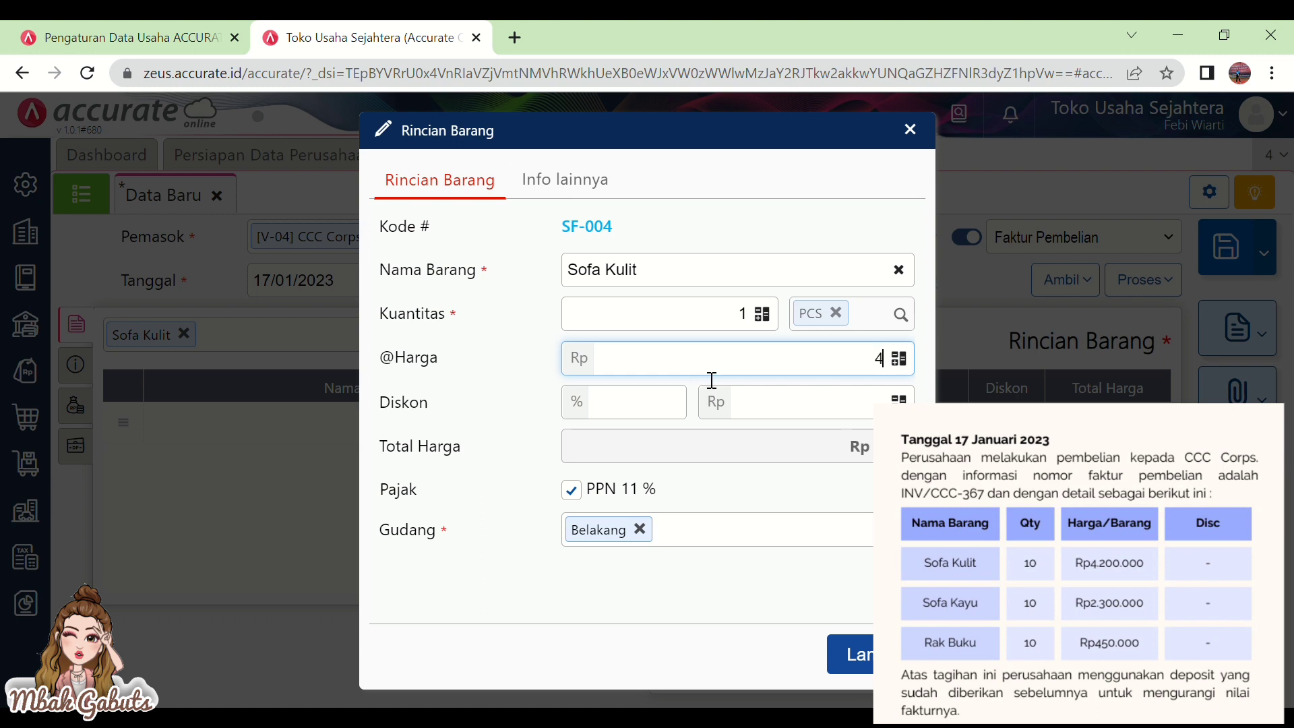
{"action": "type", "text": ".200.000"}
{"action": "left_click", "coordinate": [714, 327]}
{"action": "type", "text": "0"}
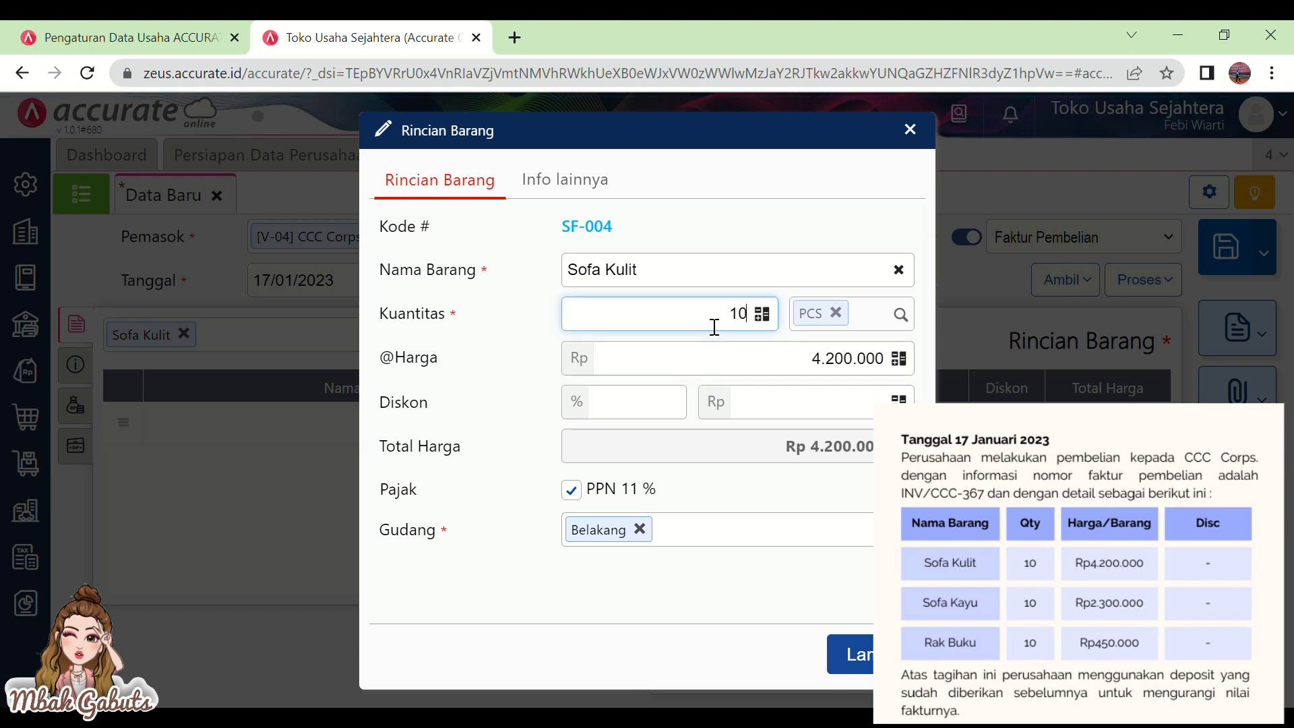
{"action": "left_click", "coordinate": [849, 654]}
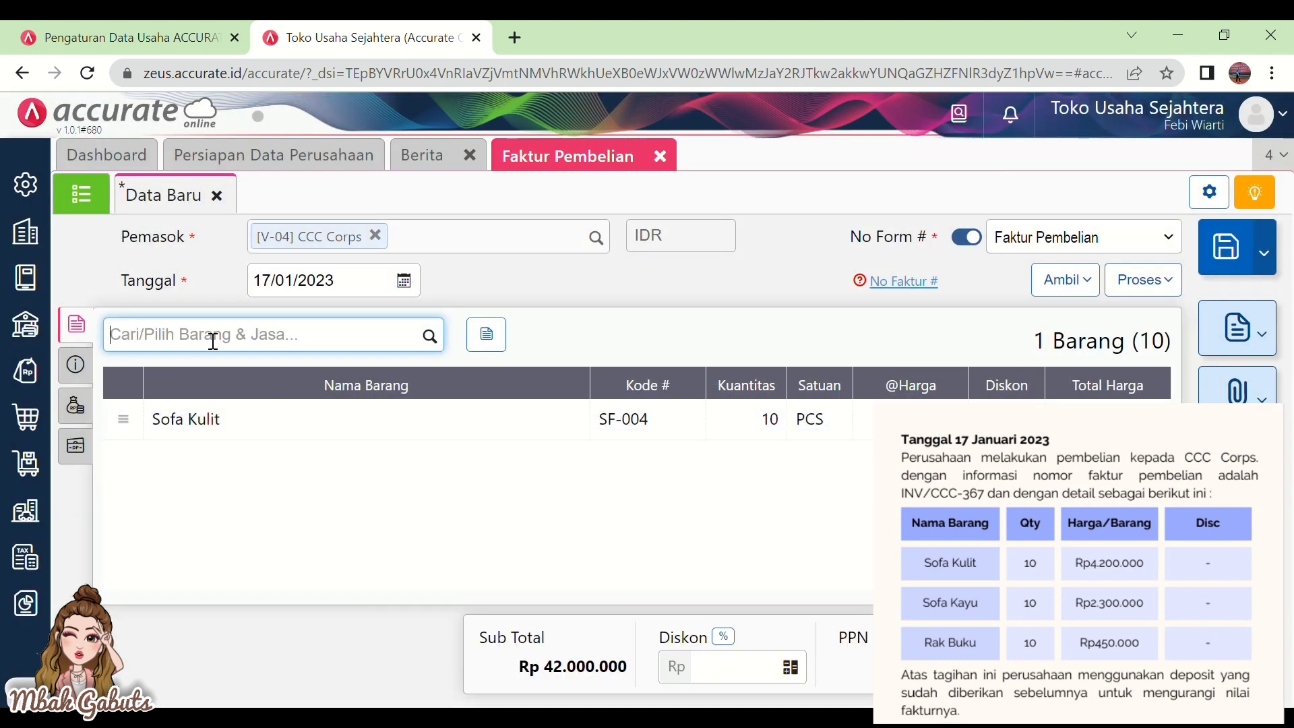
- Add Sofa Kayu: 10 PCS at 2.300.000, stored in the Utama warehouse
{"action": "type", "text": "SOF"}
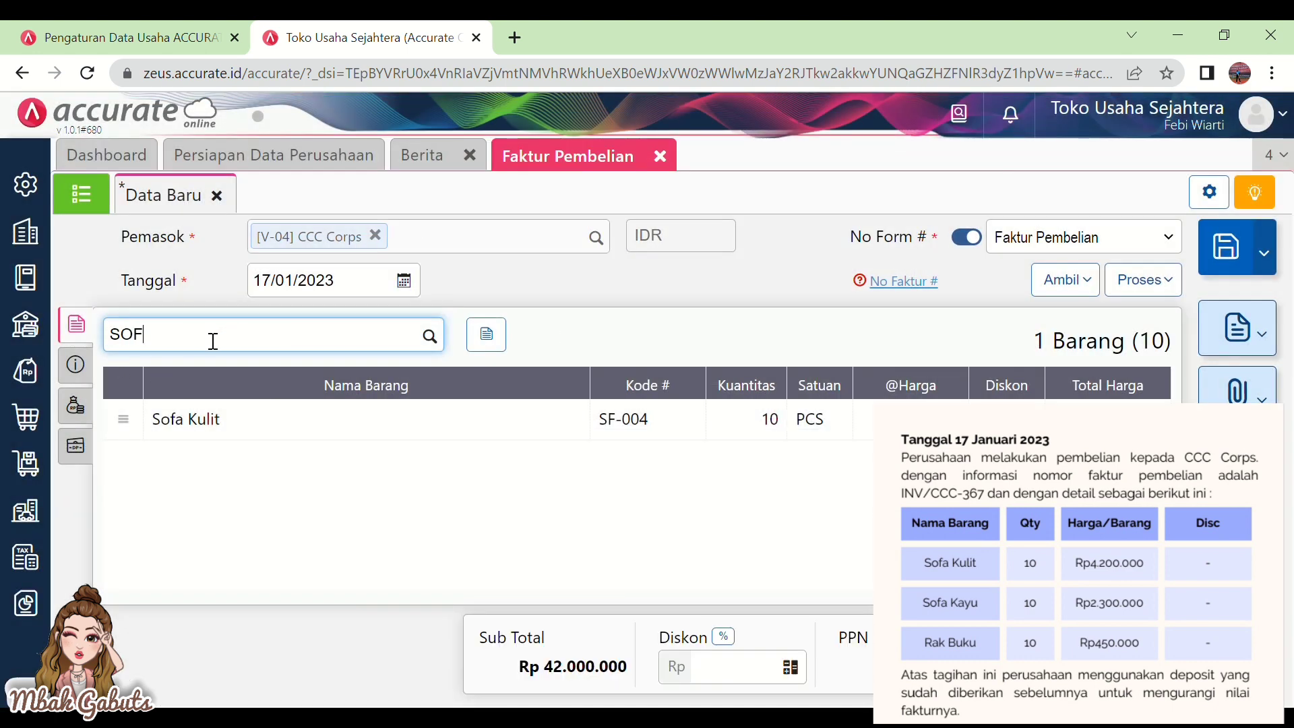
{"action": "type", "text": "A KAYU"}
{"action": "left_click", "coordinate": [262, 386]}
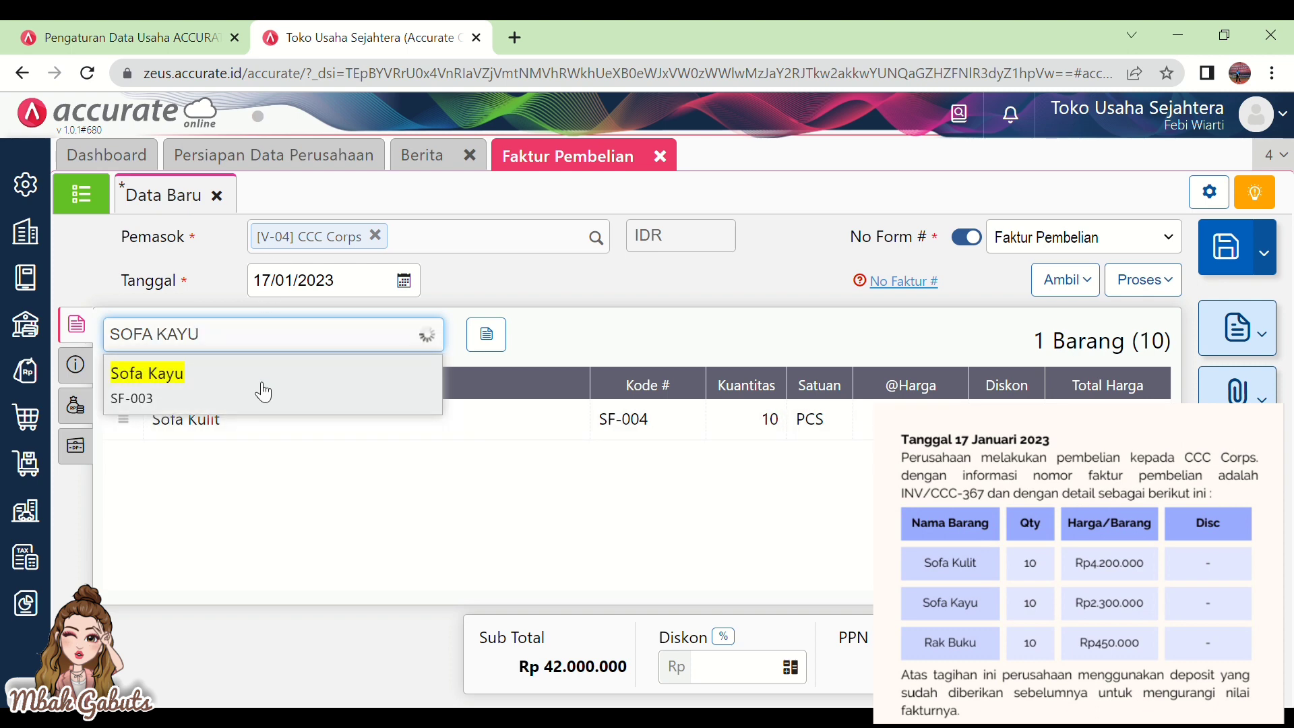
{"action": "left_click", "coordinate": [695, 317]}
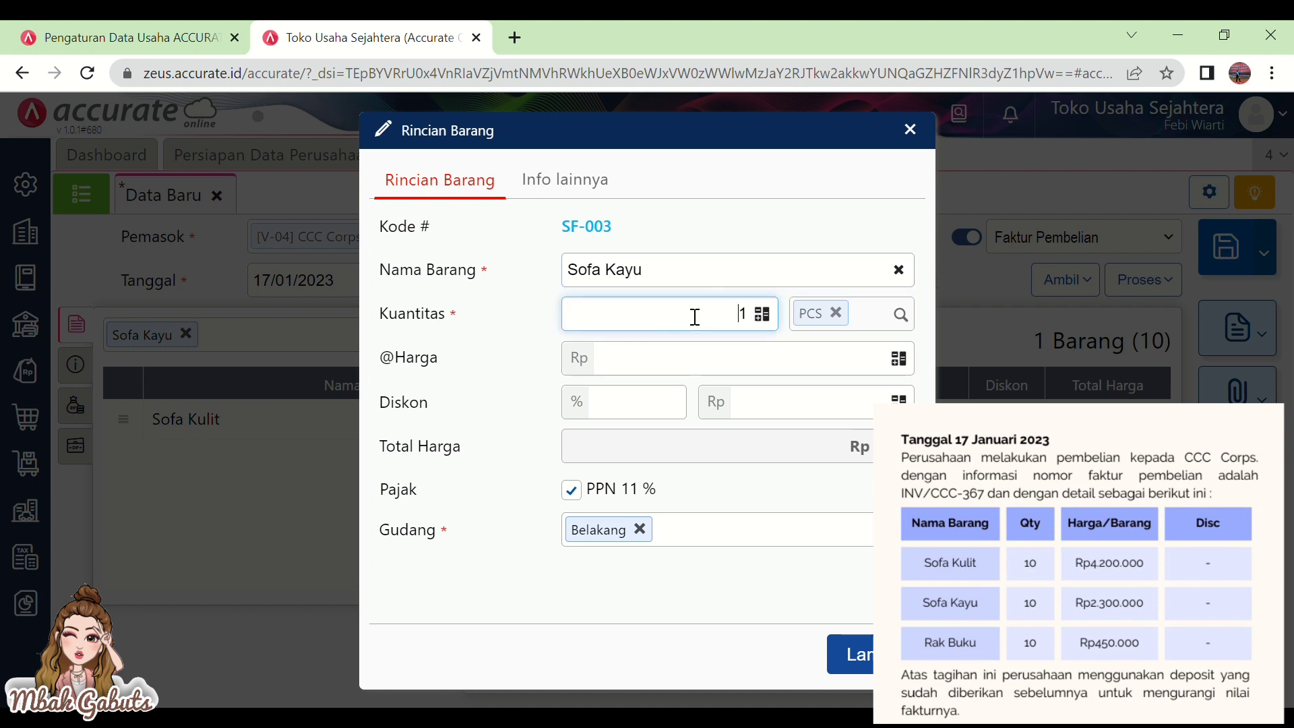
{"action": "type", "text": "0"}
{"action": "left_click", "coordinate": [728, 362]}
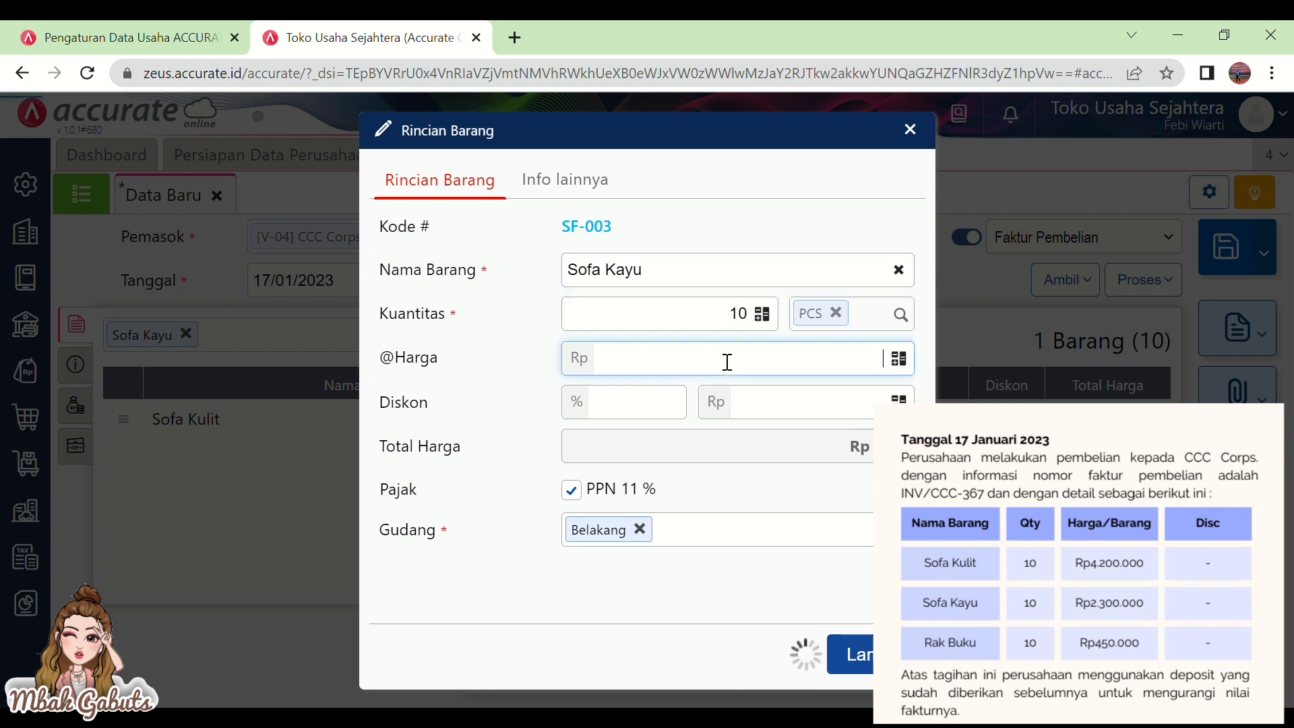
{"action": "type", "text": "2.300.00"}
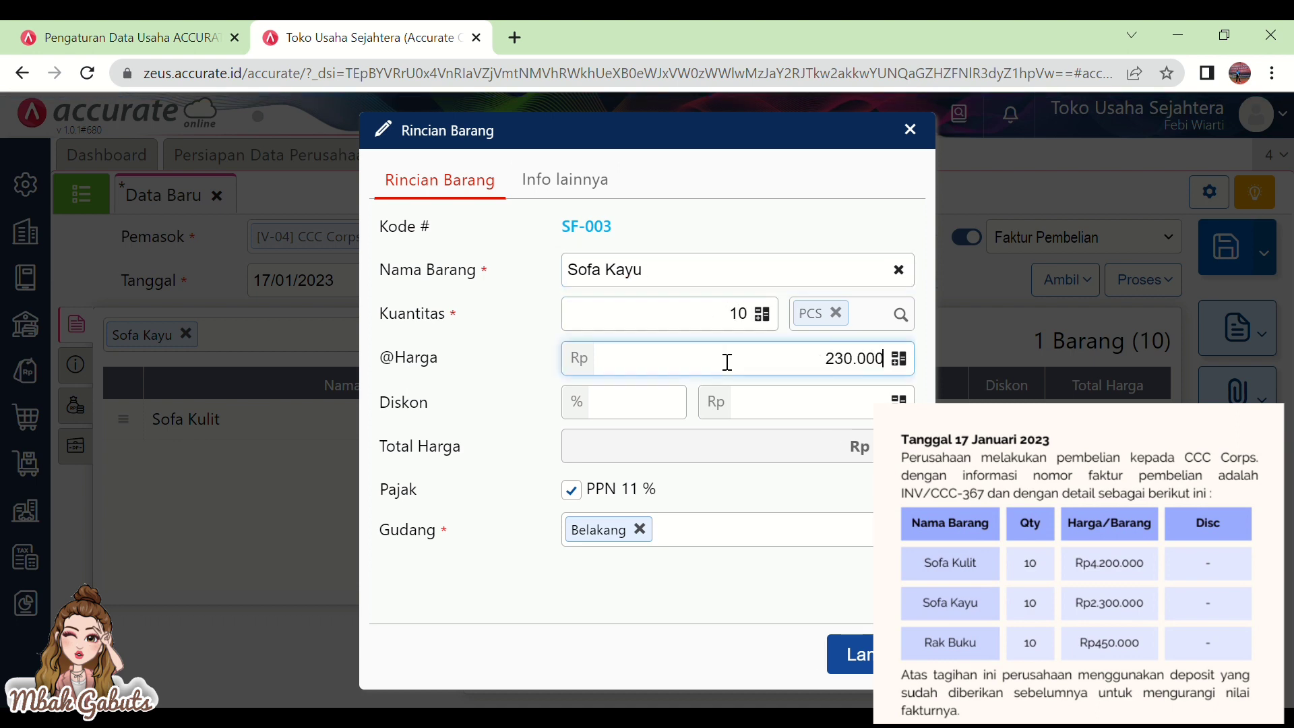
{"action": "type", "text": "0"}
{"action": "left_click", "coordinate": [714, 530]}
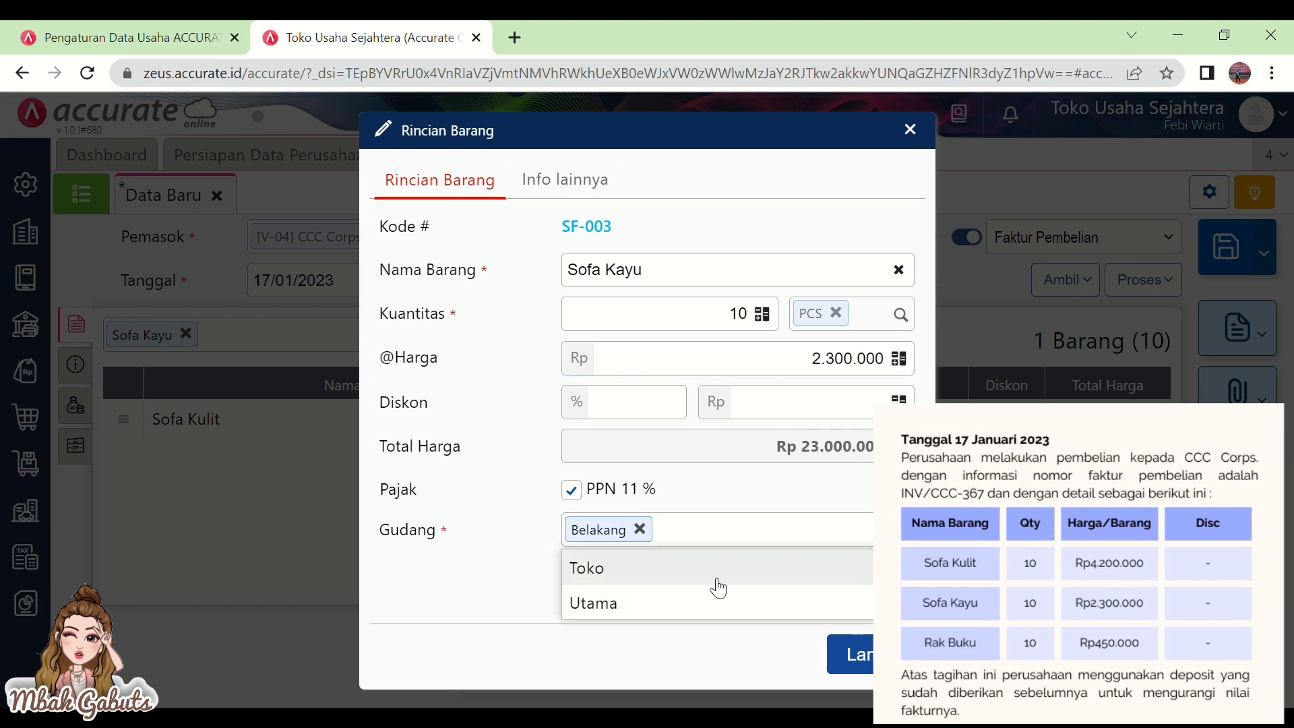
{"action": "left_click", "coordinate": [716, 603]}
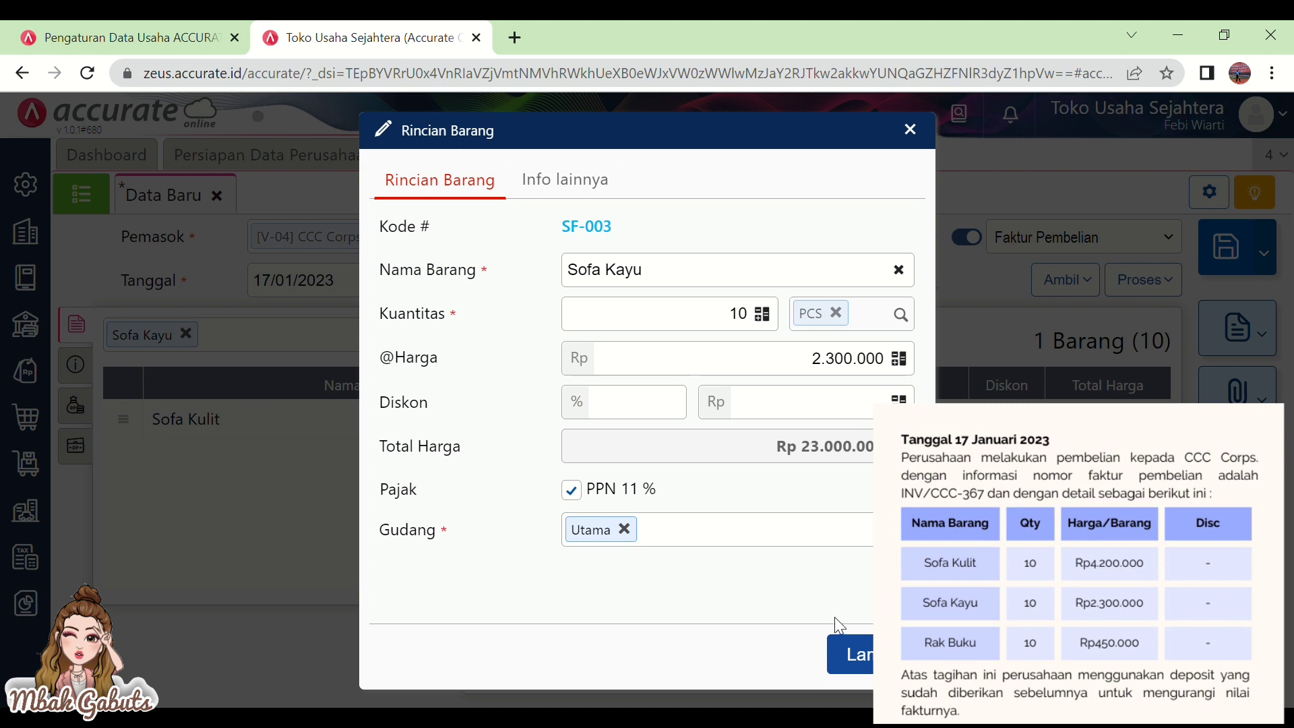
{"action": "left_click", "coordinate": [856, 655]}
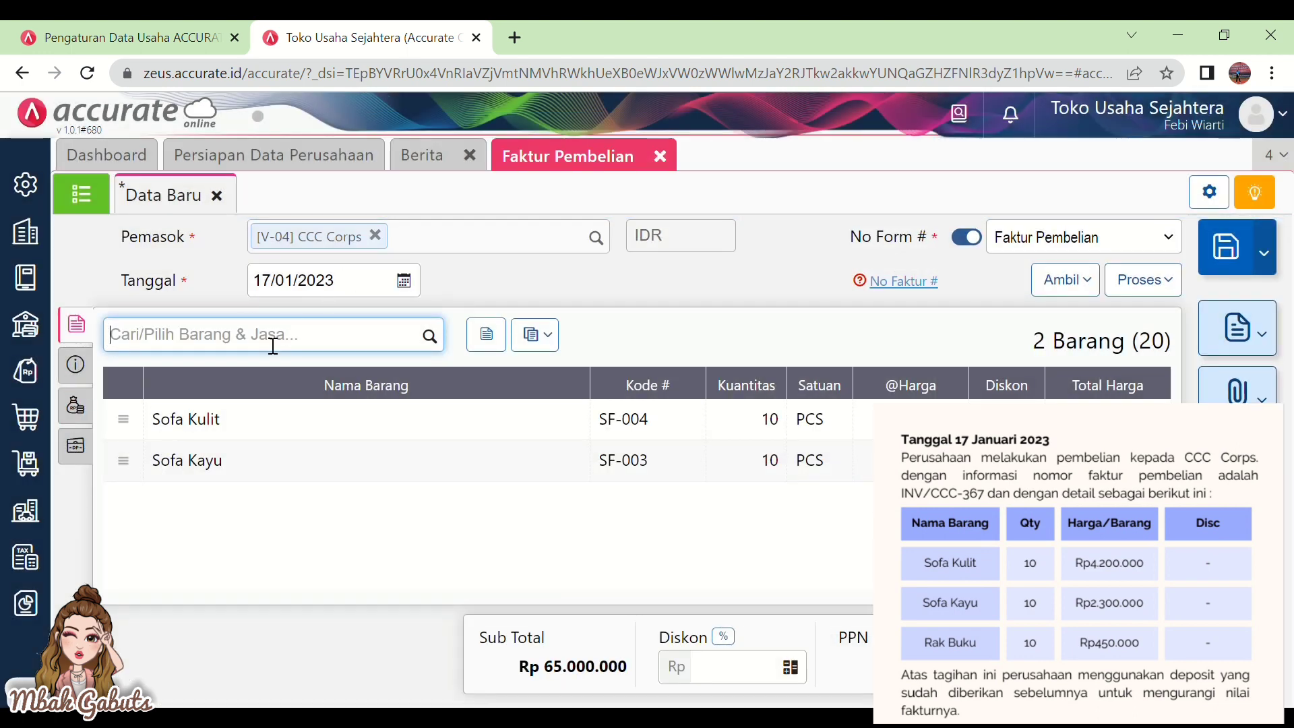
- Add Rak Buku: 10 PCS at 450.000, bringing the subtotal to Rp 69.500.000
{"action": "type", "text": "RAK B"}
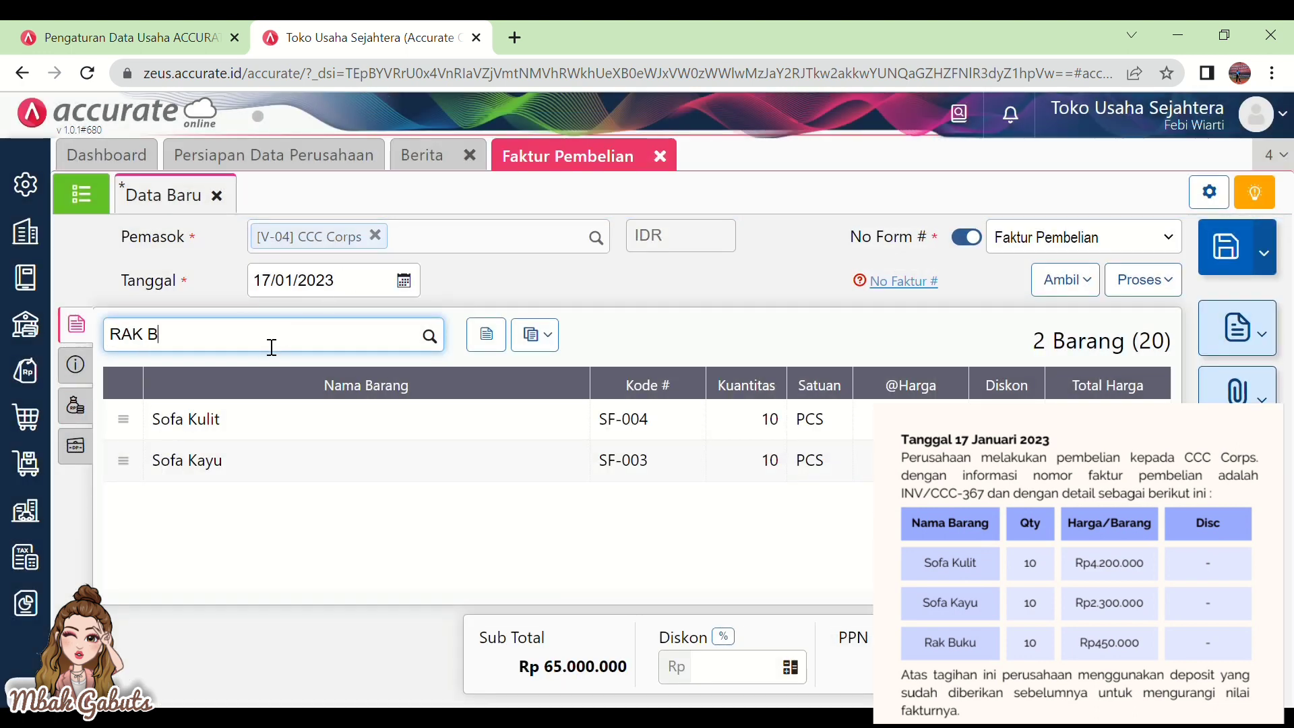
{"action": "type", "text": "UKU"}
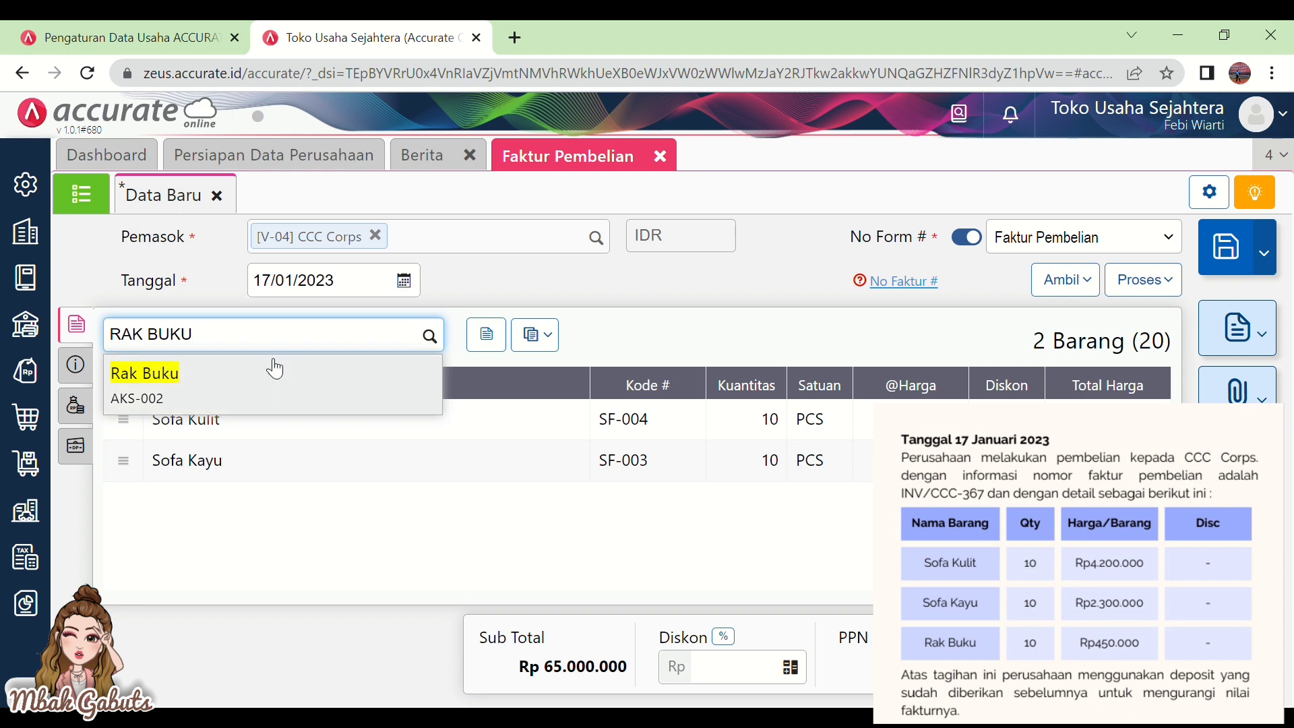
{"action": "left_click", "coordinate": [277, 372]}
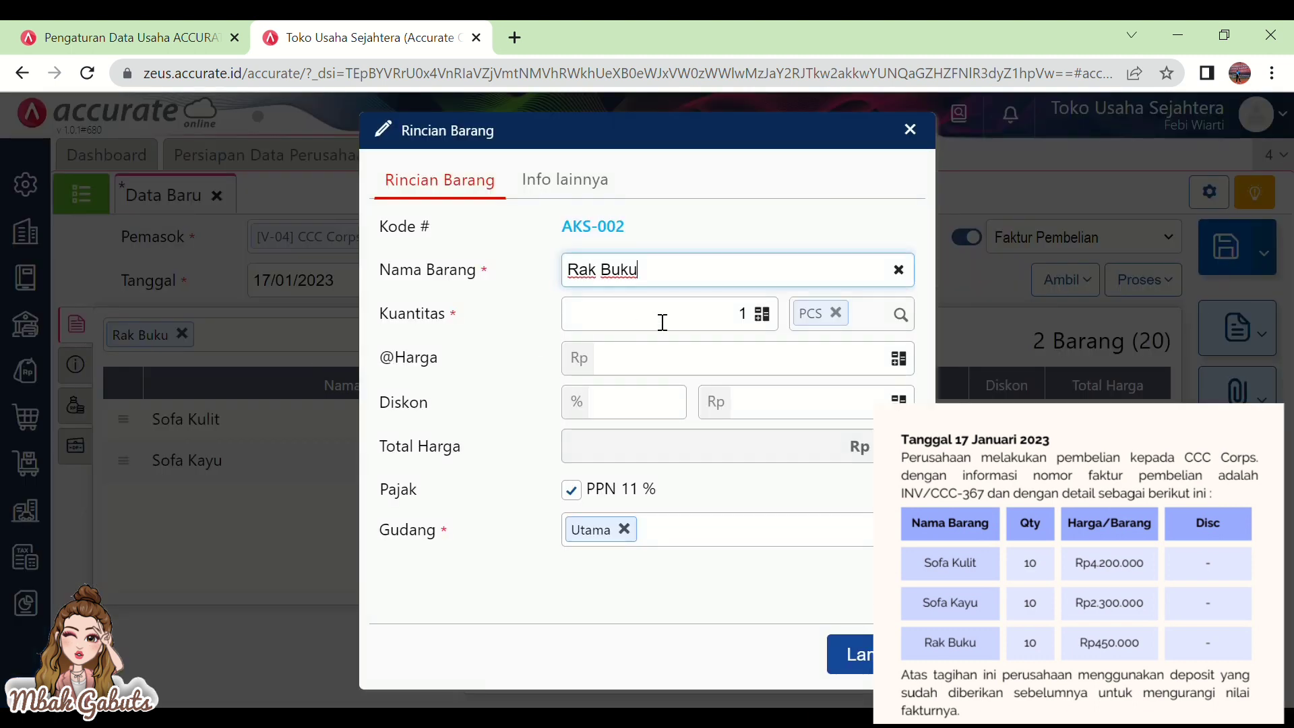
{"action": "left_click", "coordinate": [663, 322]}
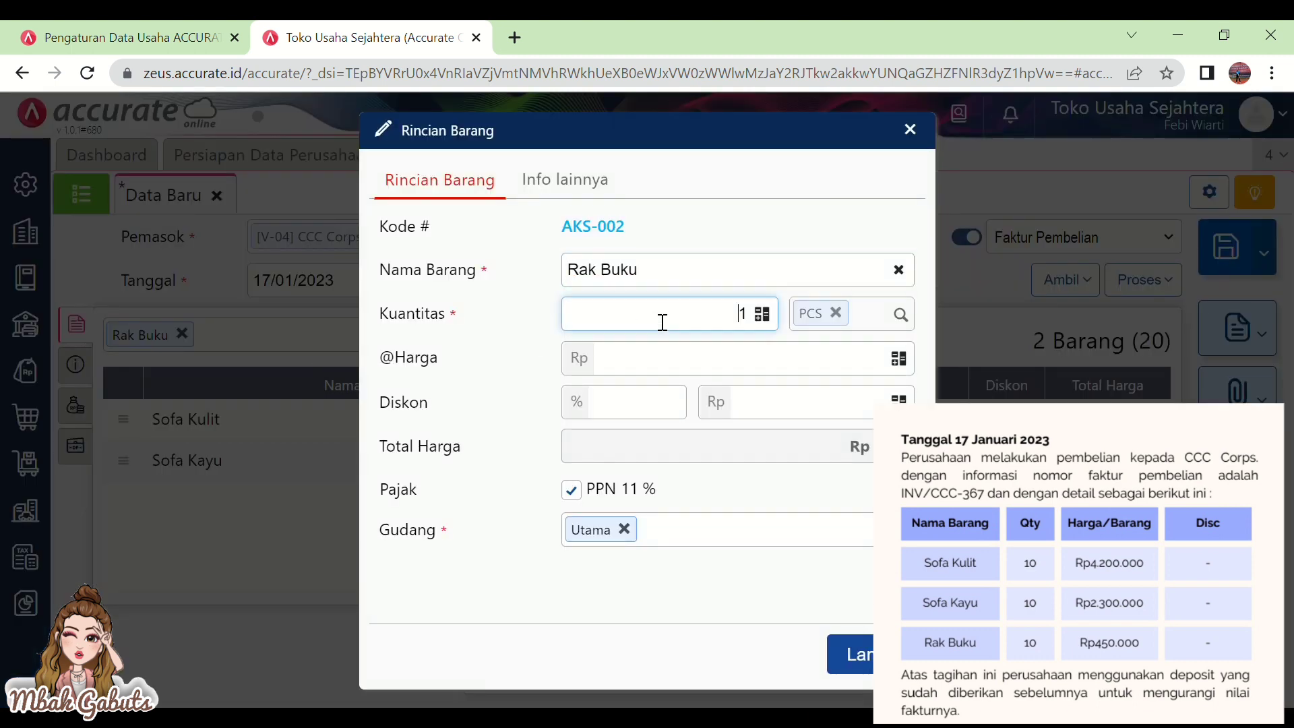
{"action": "type", "text": "0"}
{"action": "left_click", "coordinate": [705, 361]}
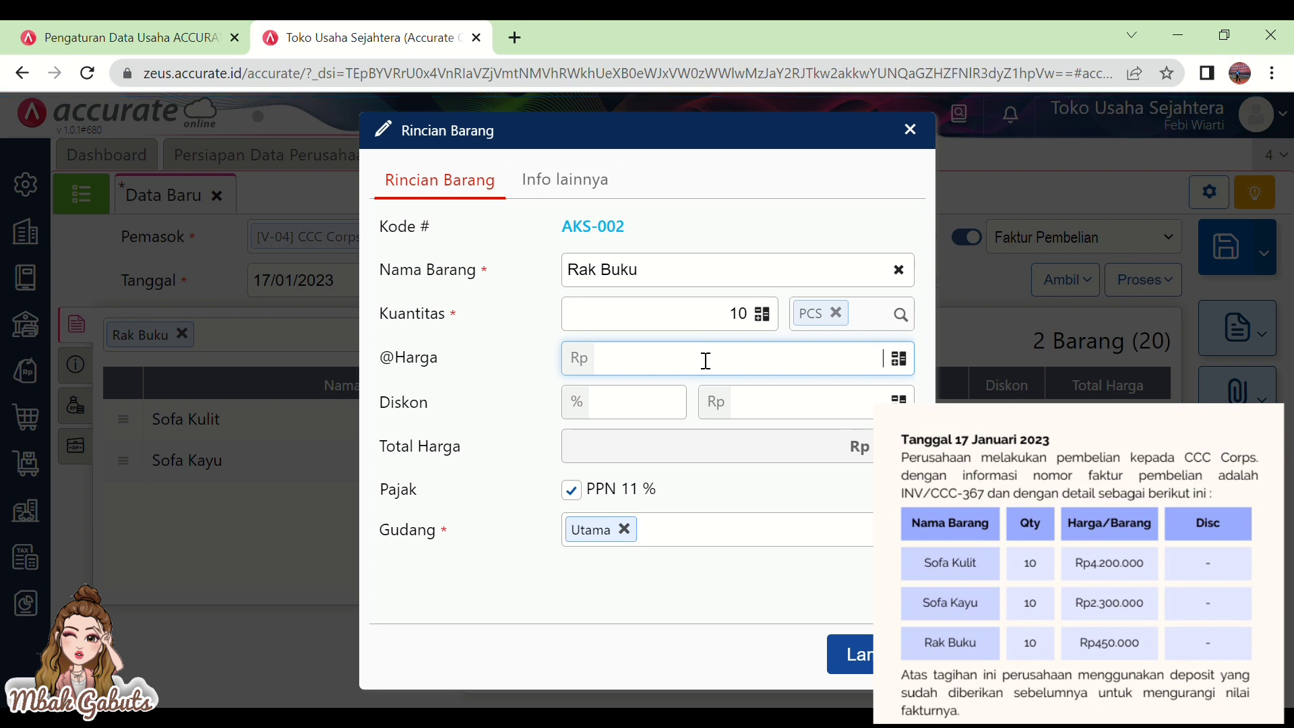
{"action": "type", "text": "450.000"}
{"action": "left_click", "coordinate": [855, 668]}
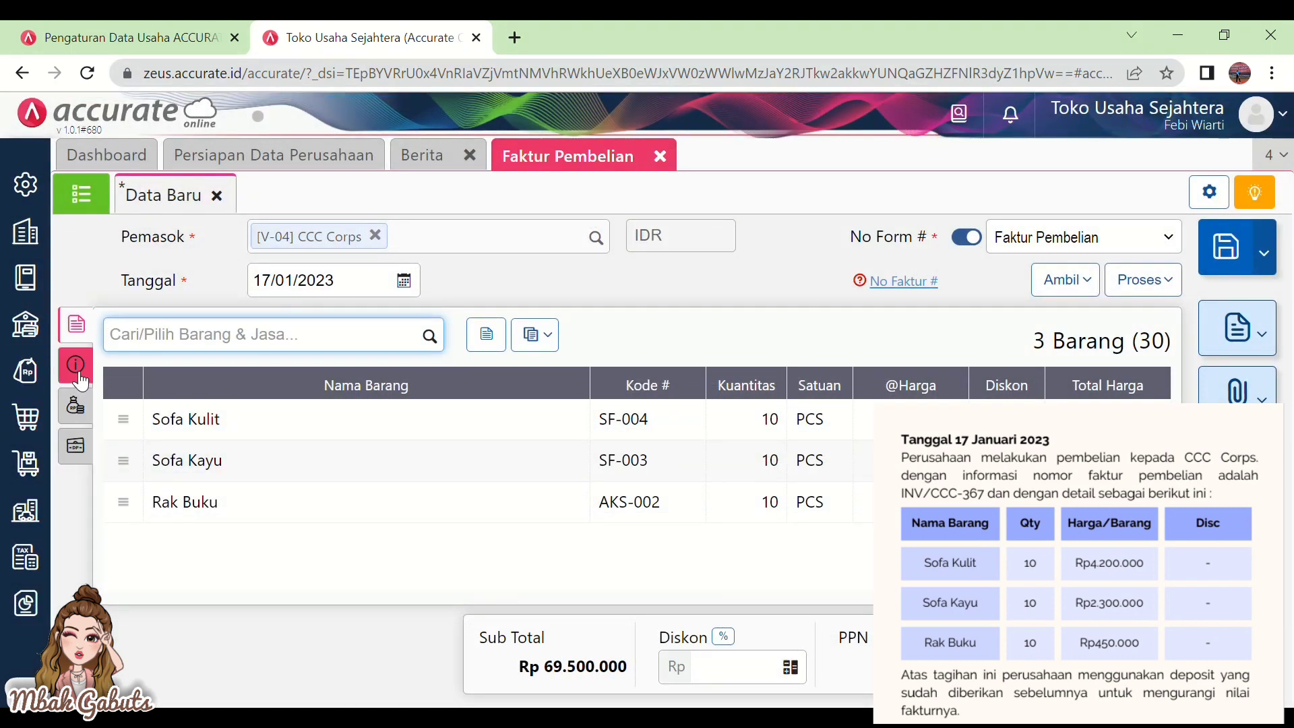
{"action": "left_click", "coordinate": [76, 366]}
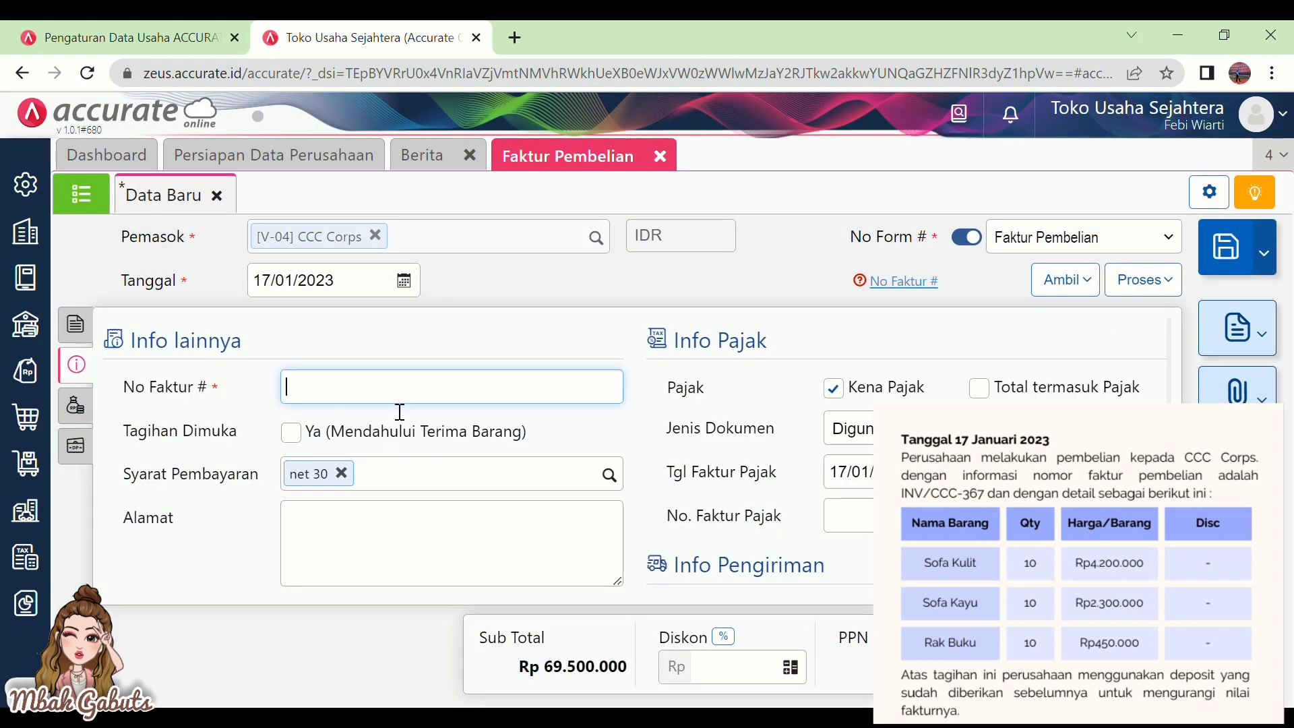
- Enter INV/CCC-367 as the supplier invoice number and look over the empty other costs section
{"action": "type", "text": "I"}
{"action": "type", "text": "NV/CC"}
{"action": "type", "text": "C-36"}
{"action": "type", "text": "7"}
{"action": "scroll", "coordinate": [472, 479], "scroll_direction": "down", "scroll_amount": 1}
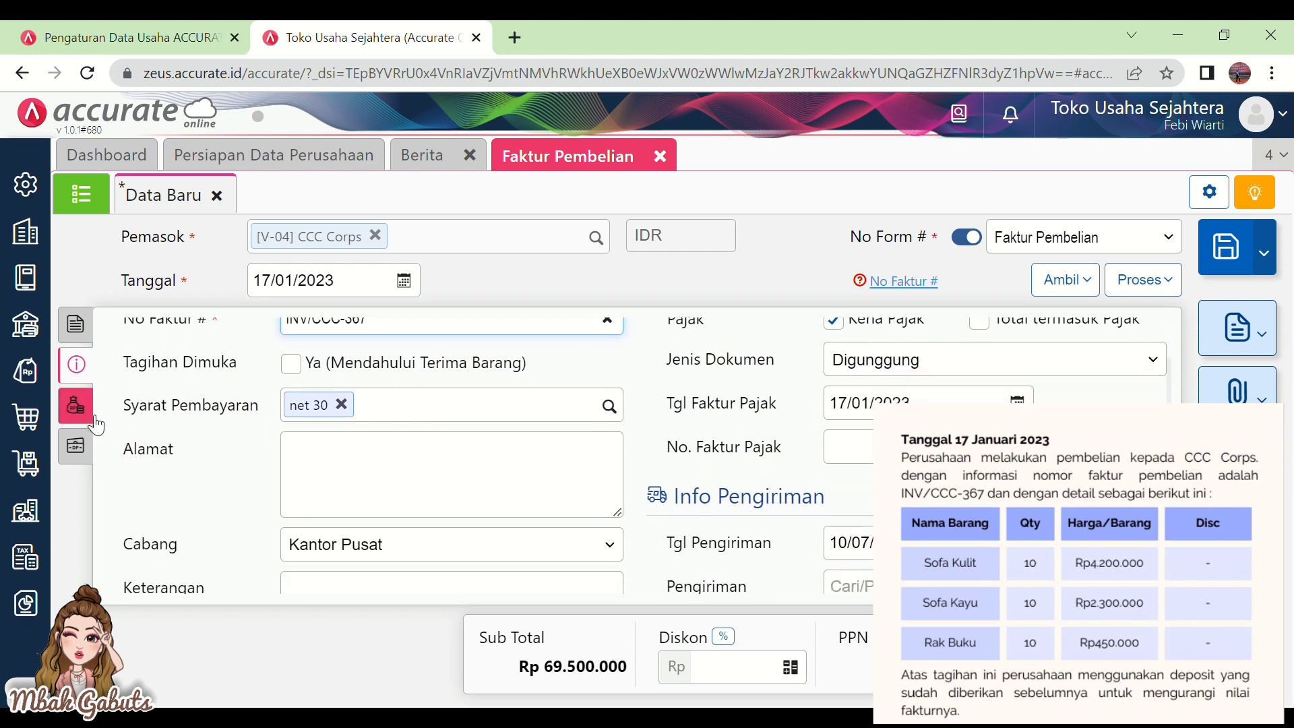
{"action": "scroll", "coordinate": [164, 439], "scroll_direction": "down", "scroll_amount": 2}
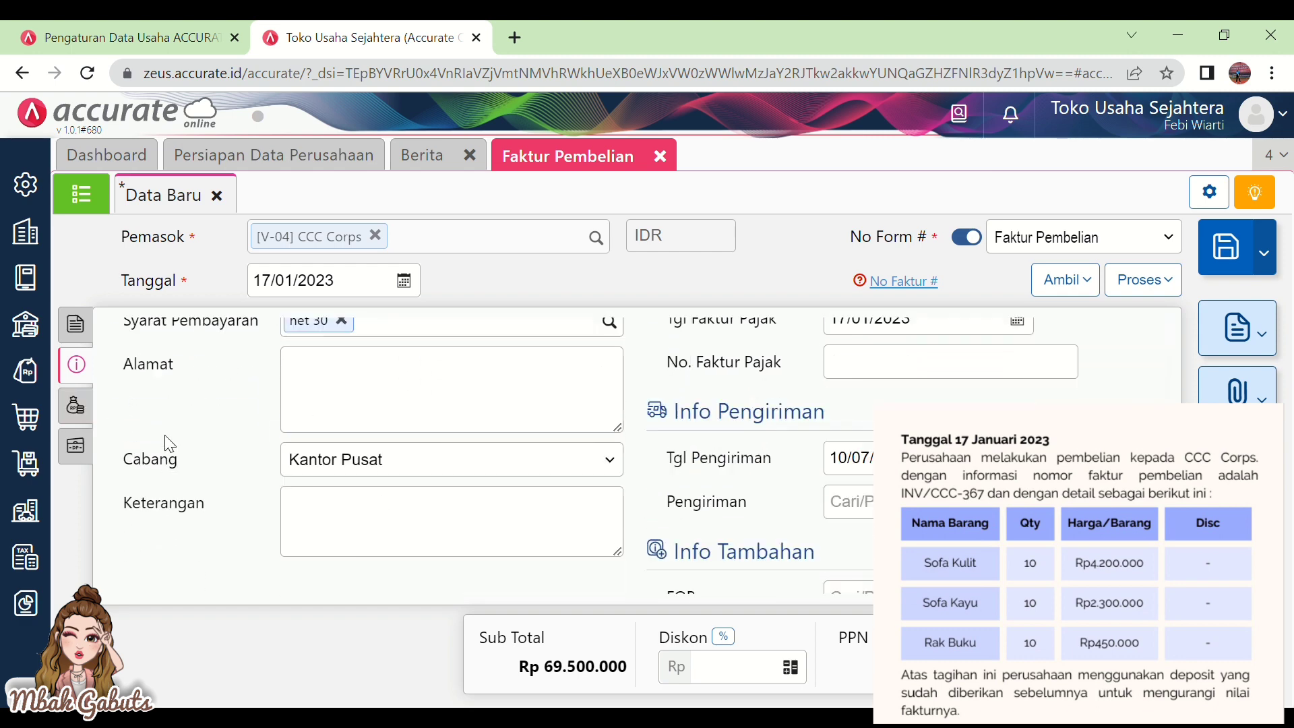
{"action": "left_click", "coordinate": [76, 405]}
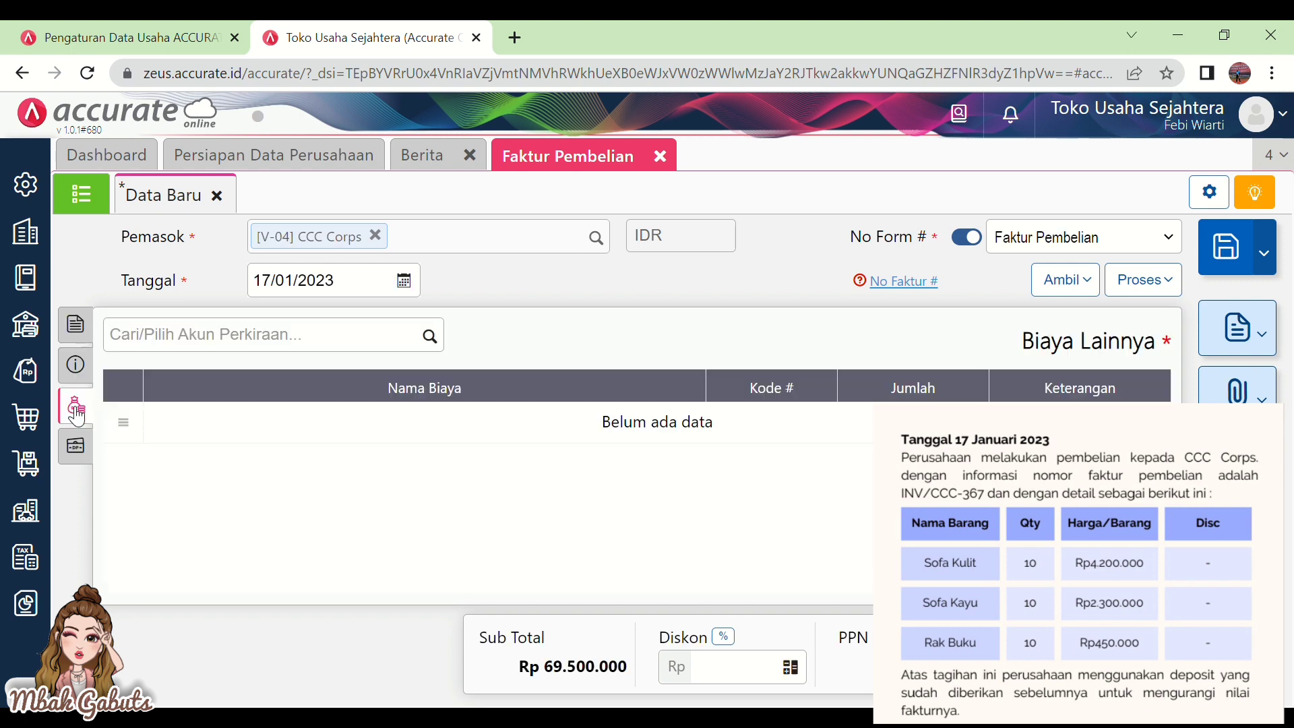
- Select down payment PI.2023.01.00007 and apply Rp 50.000.000 of it to the invoice
{"action": "left_click", "coordinate": [77, 448]}
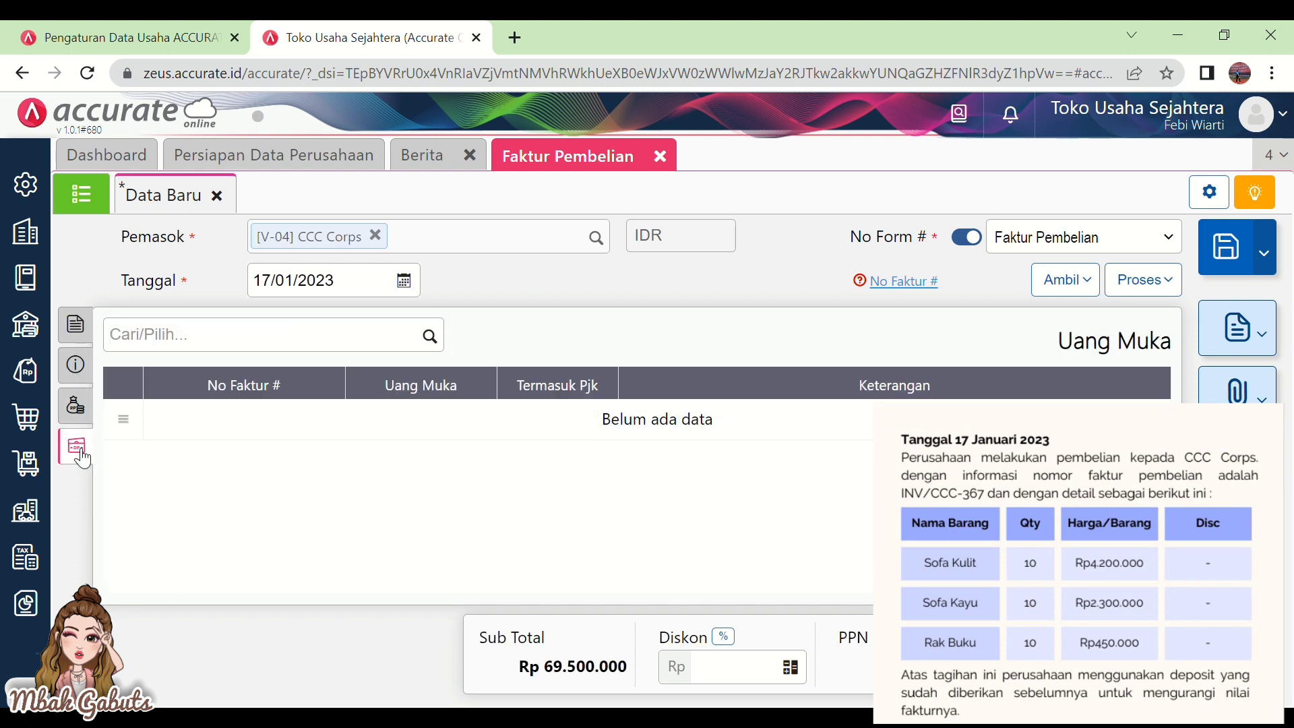
{"action": "left_click", "coordinate": [76, 406]}
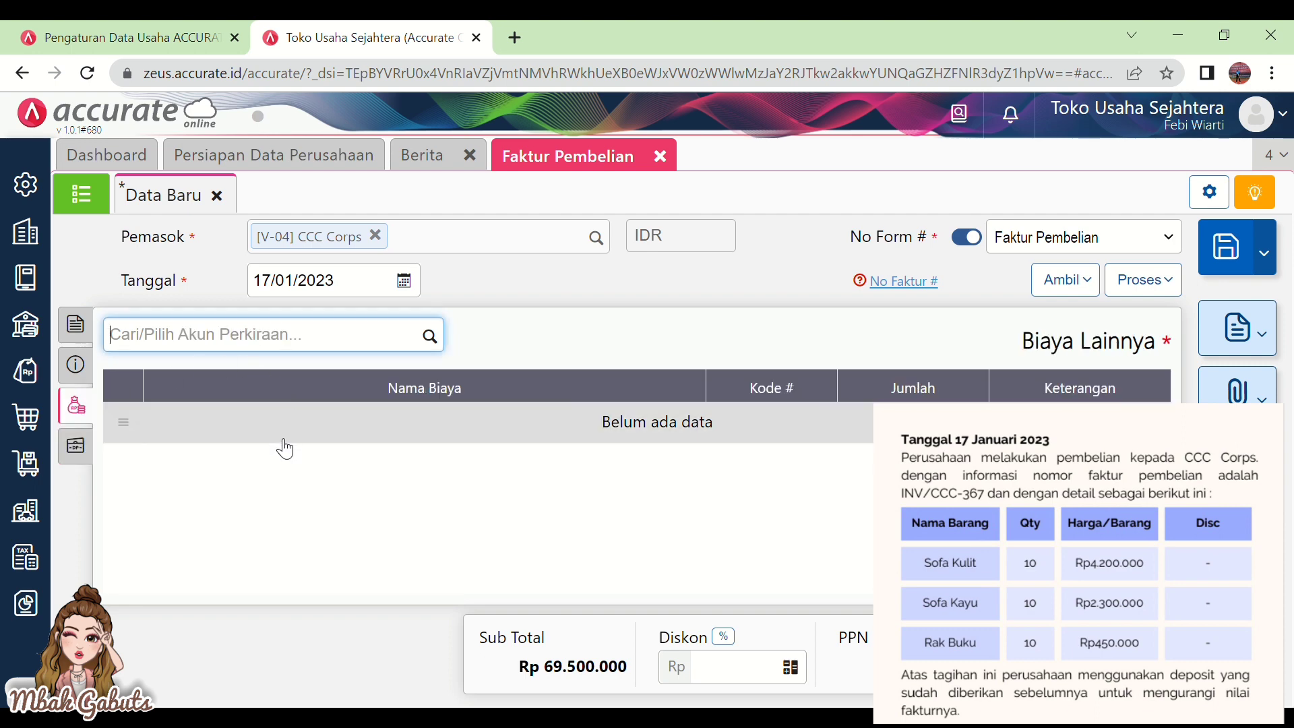
{"action": "left_click", "coordinate": [77, 462]}
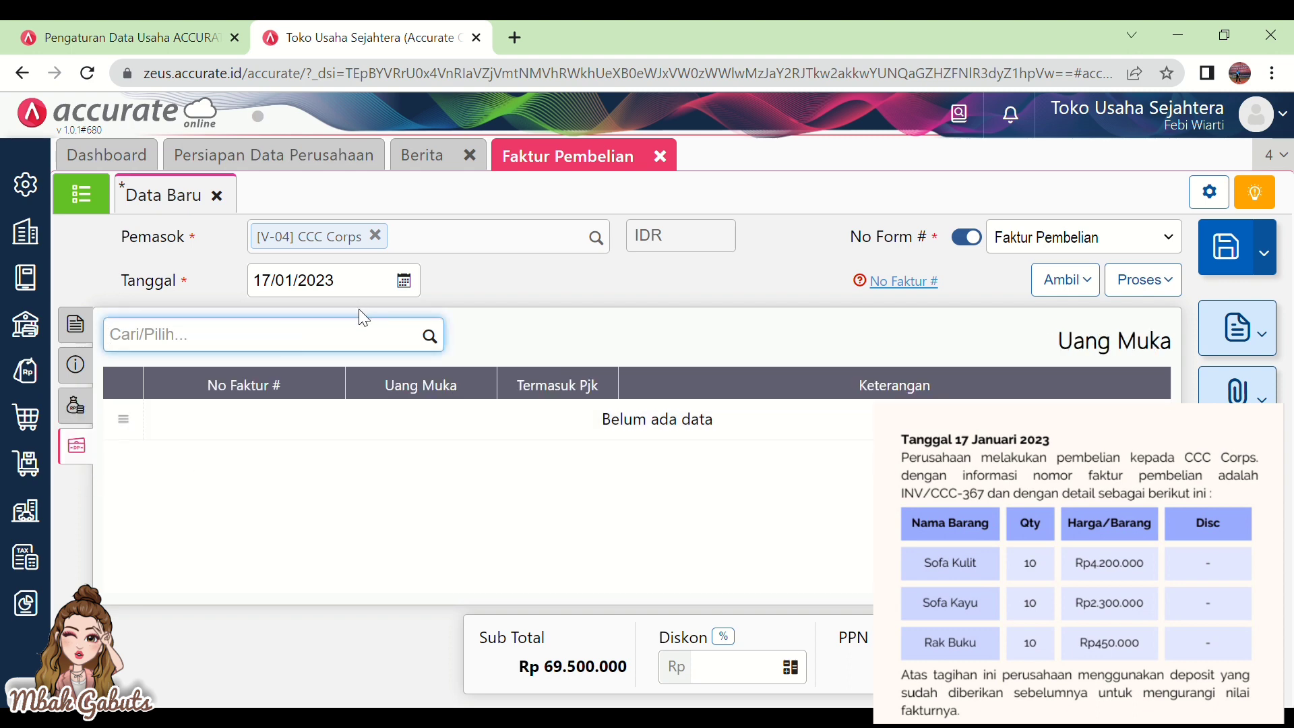
{"action": "left_click", "coordinate": [433, 343]}
{"action": "left_click", "coordinate": [314, 402]}
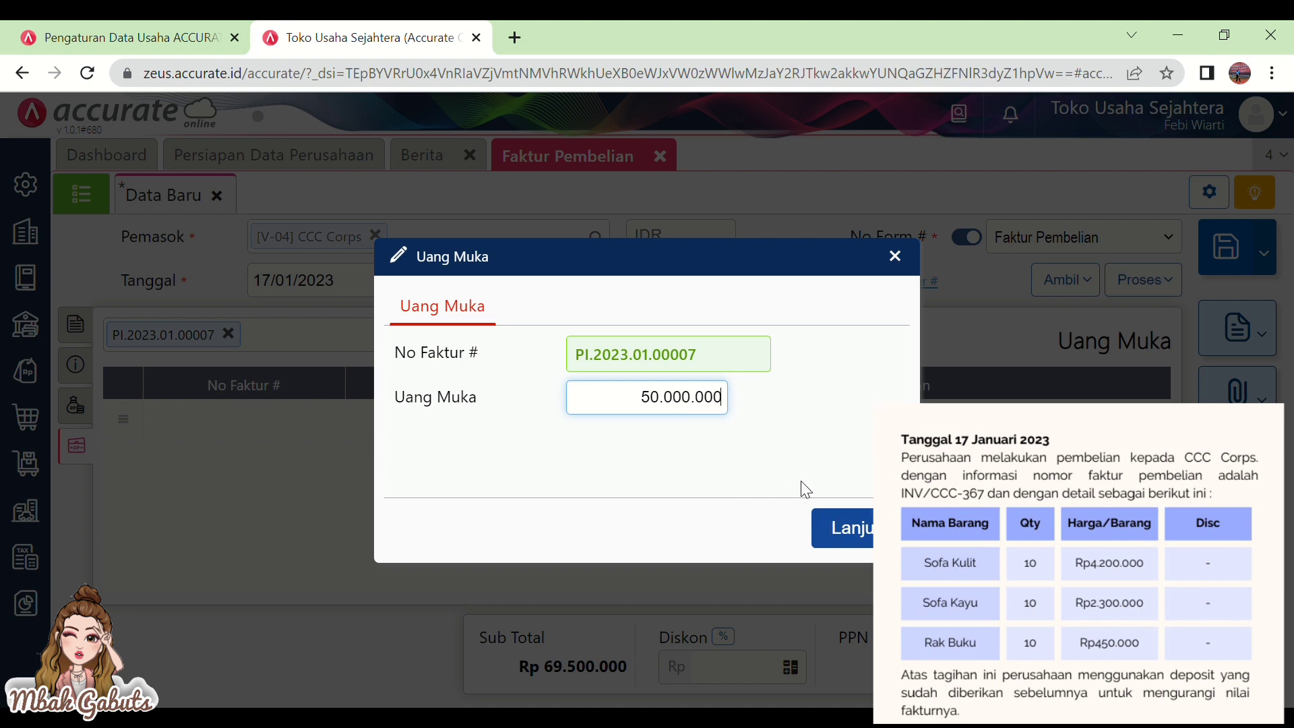
{"action": "left_click", "coordinate": [858, 537]}
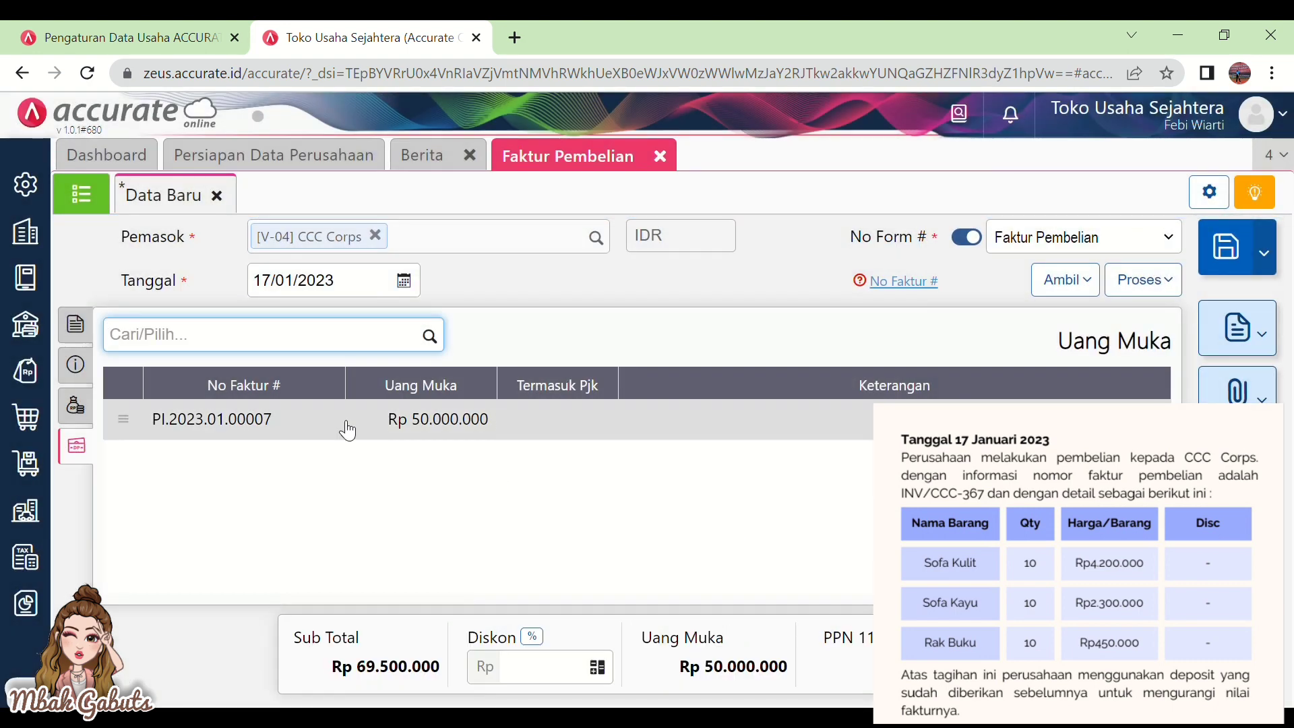
- Review the invoice's three items, number INV/CCC-367, other costs and applied down payment
{"action": "left_click", "coordinate": [76, 325]}
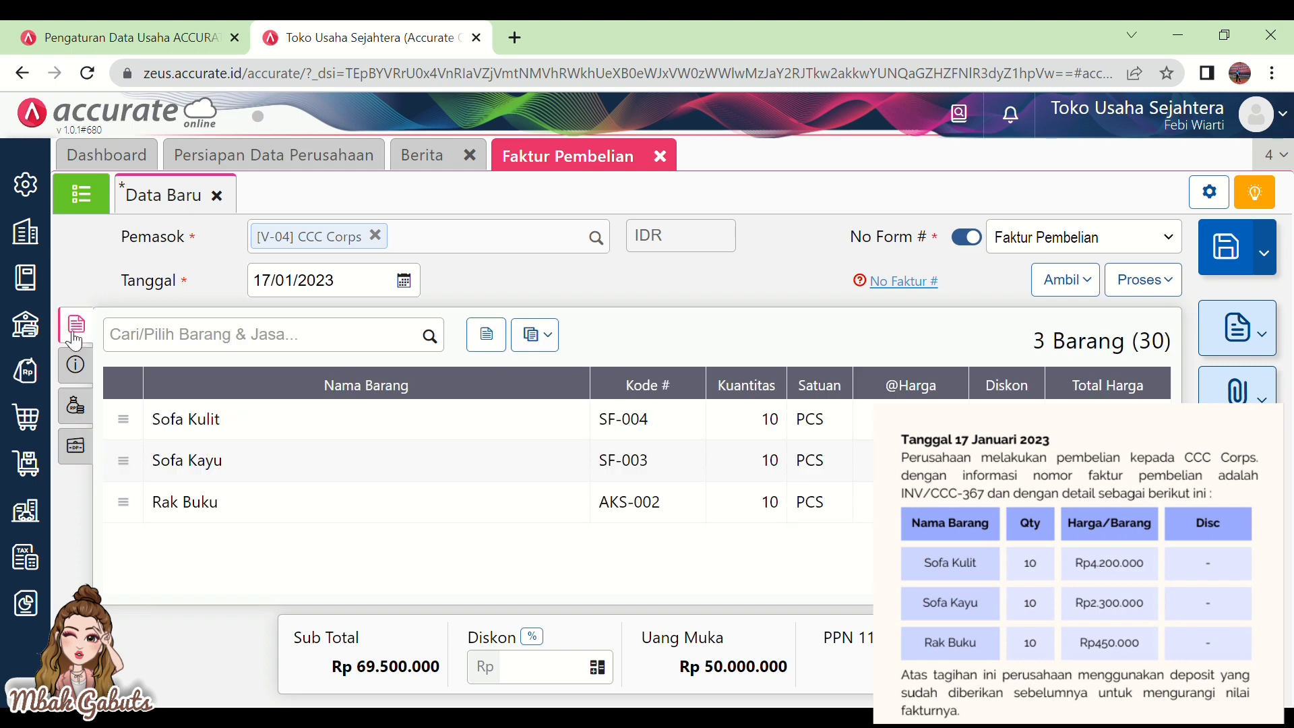
{"action": "left_click", "coordinate": [78, 364]}
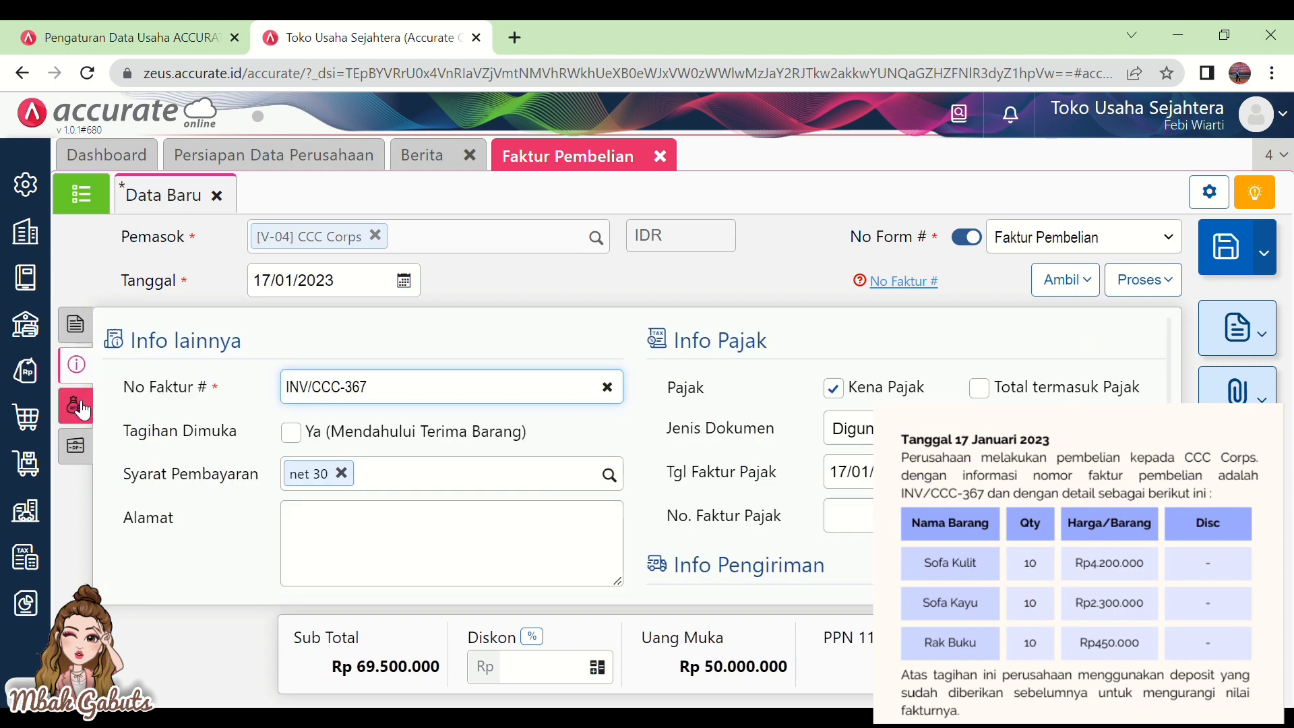
{"action": "left_click", "coordinate": [79, 408]}
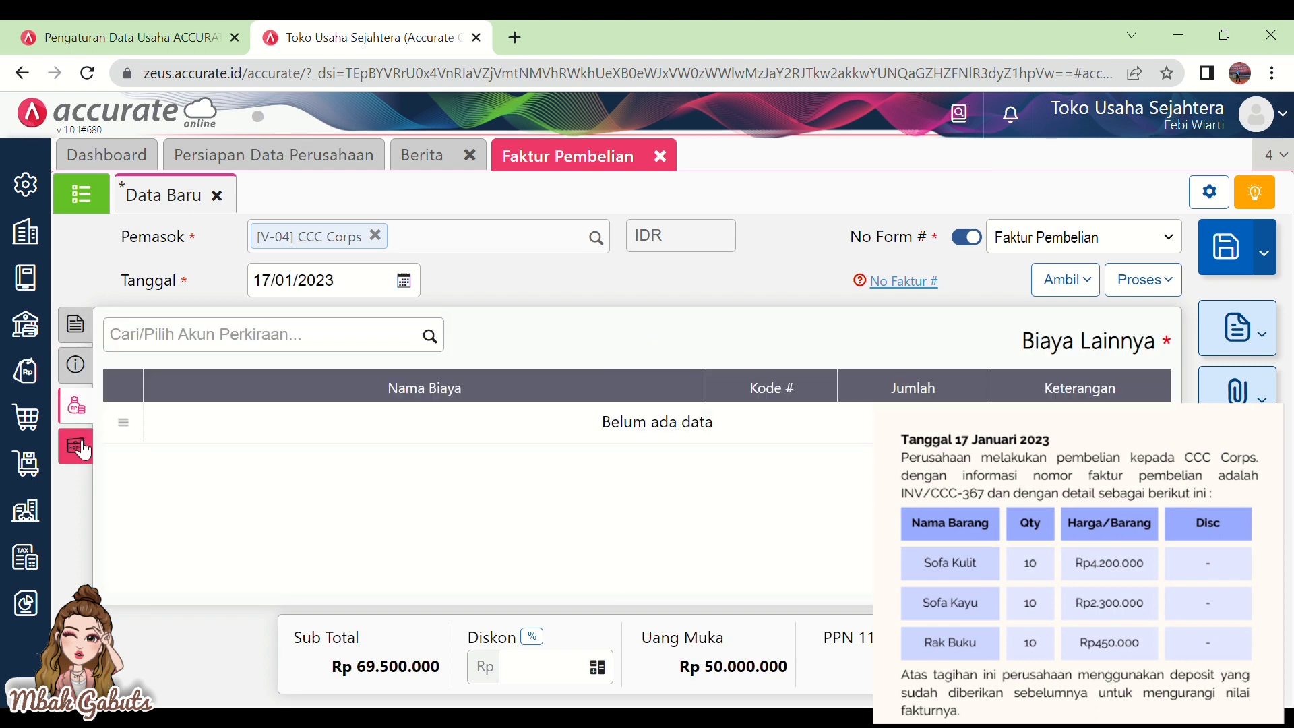
{"action": "left_click", "coordinate": [79, 447]}
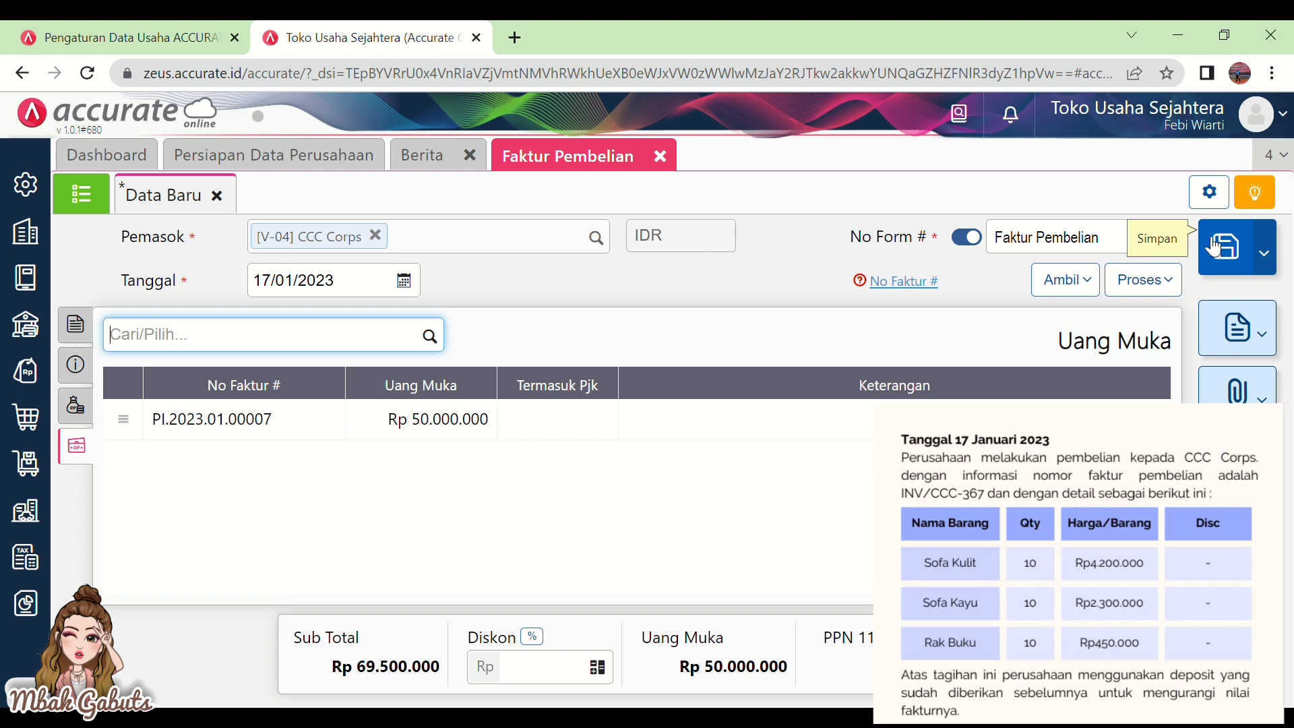
- Save invoice INV/CCC-367 as PI.2023.01.00008, then check it in the list as Belum Lunas, 77.145.000
{"action": "left_click", "coordinate": [1227, 251]}
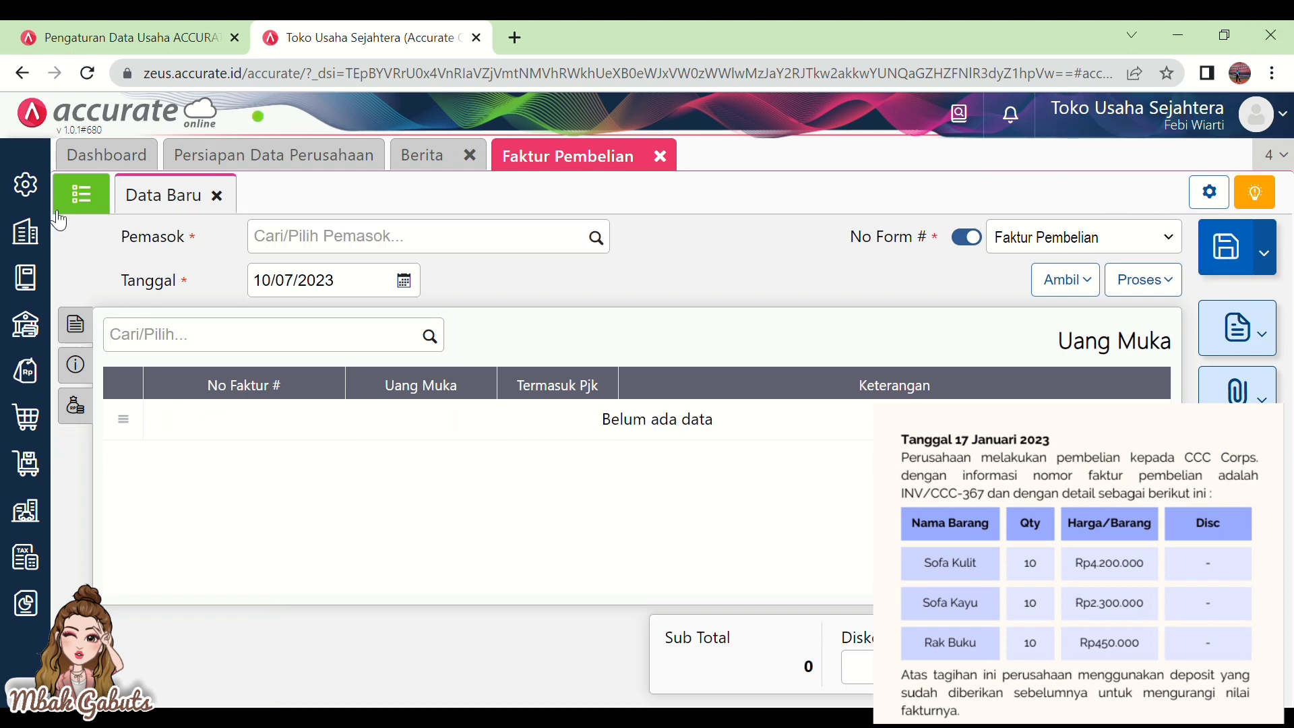
{"action": "left_click", "coordinate": [86, 194]}
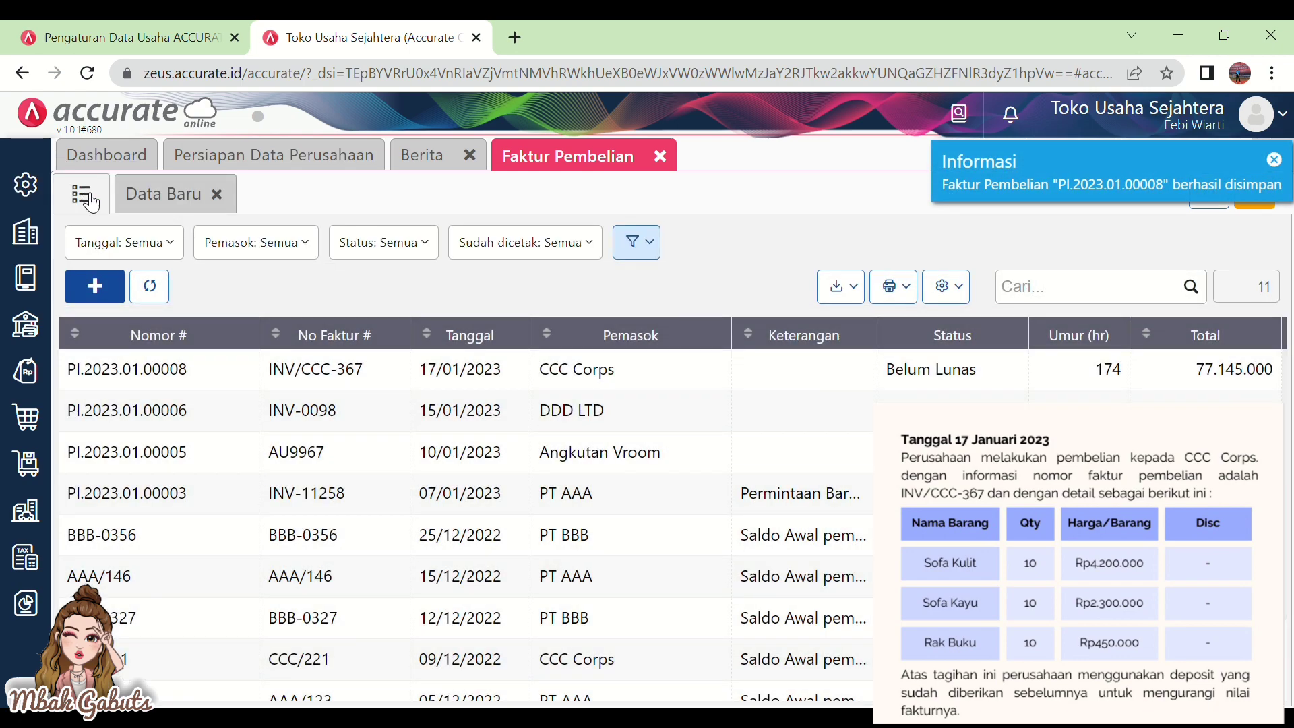
{"action": "left_click", "coordinate": [383, 372]}
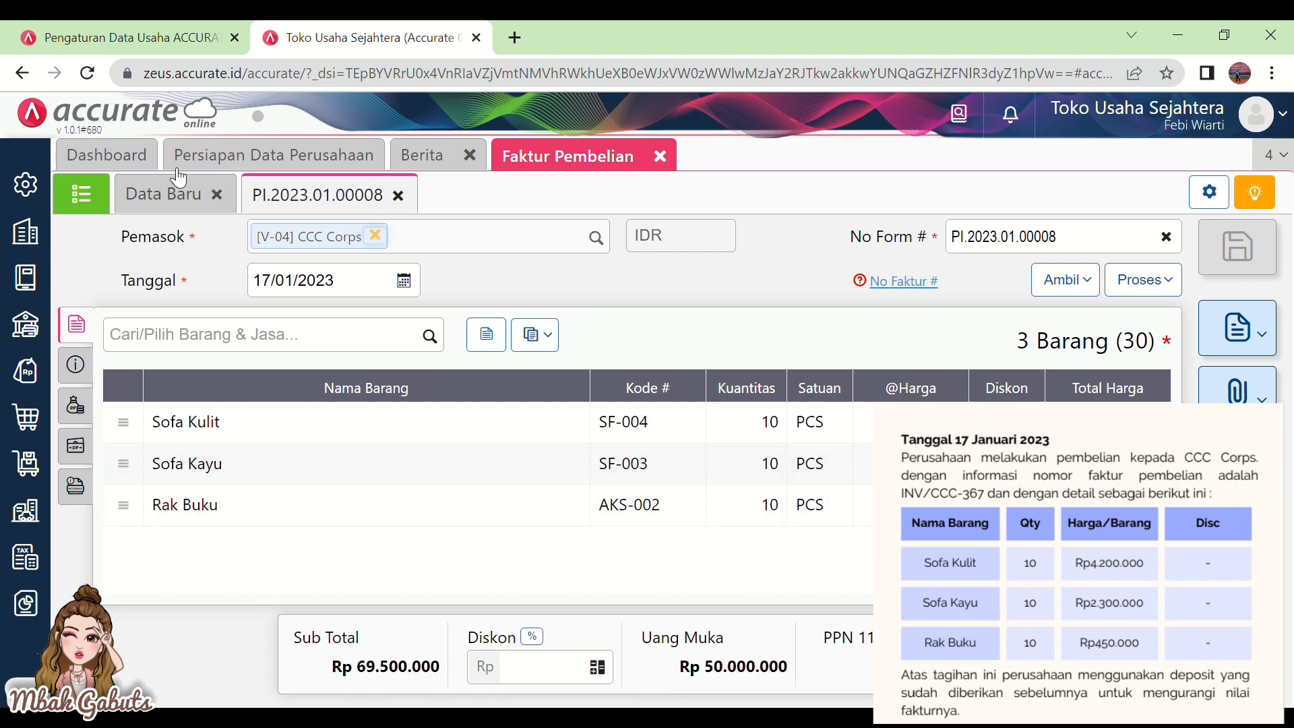
{"action": "left_click", "coordinate": [81, 193]}
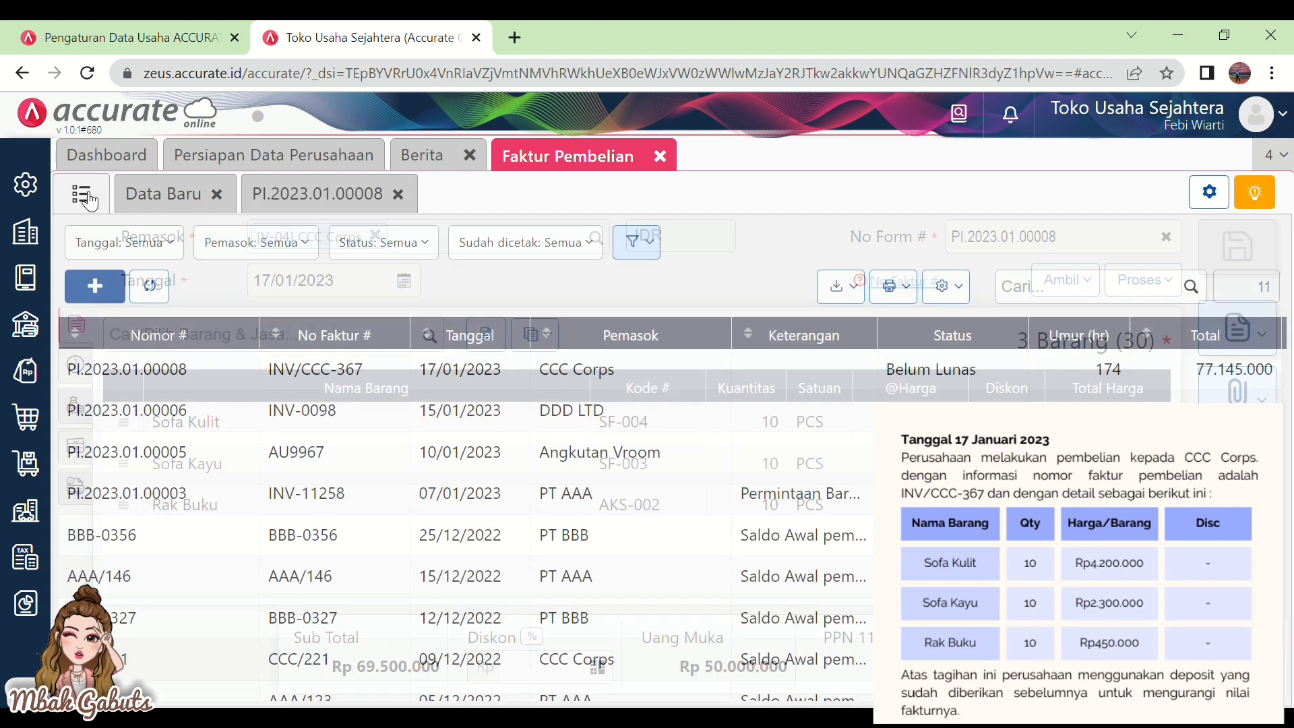
{"action": "scroll", "coordinate": [756, 475], "scroll_direction": "down", "scroll_amount": 1}
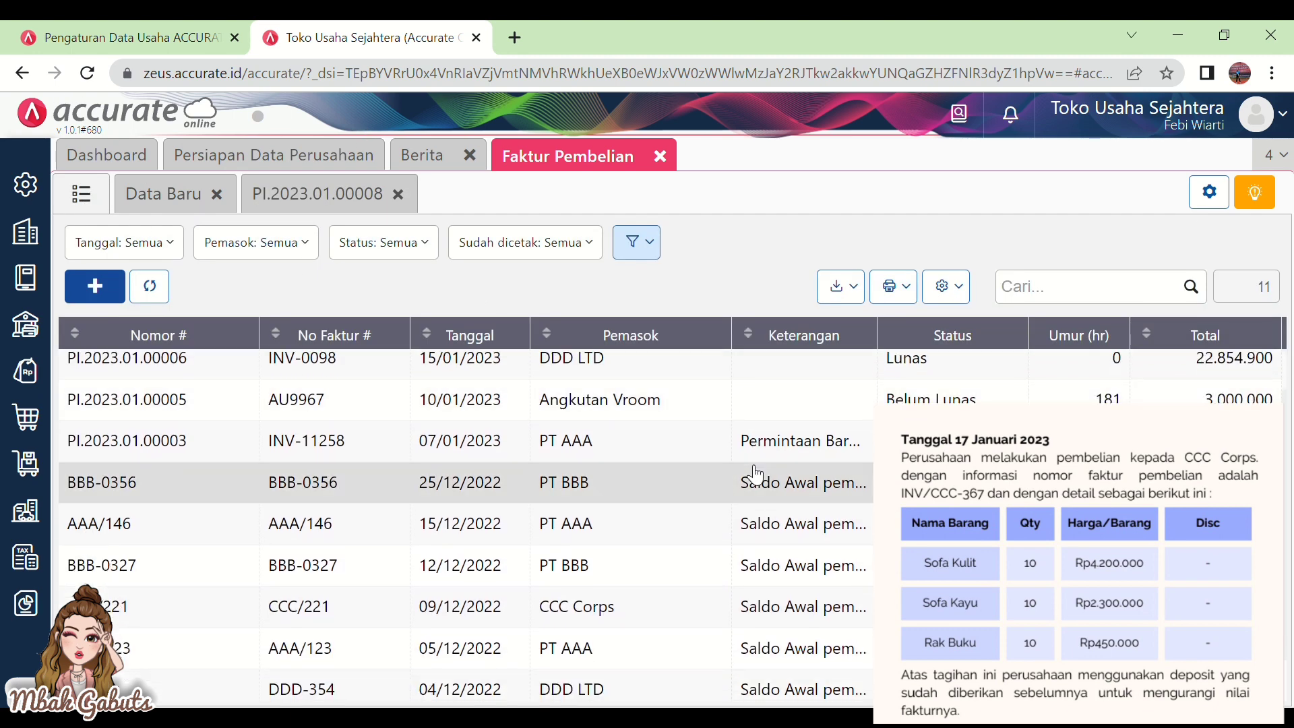
{"action": "scroll", "coordinate": [751, 465], "scroll_direction": "up", "scroll_amount": 1}
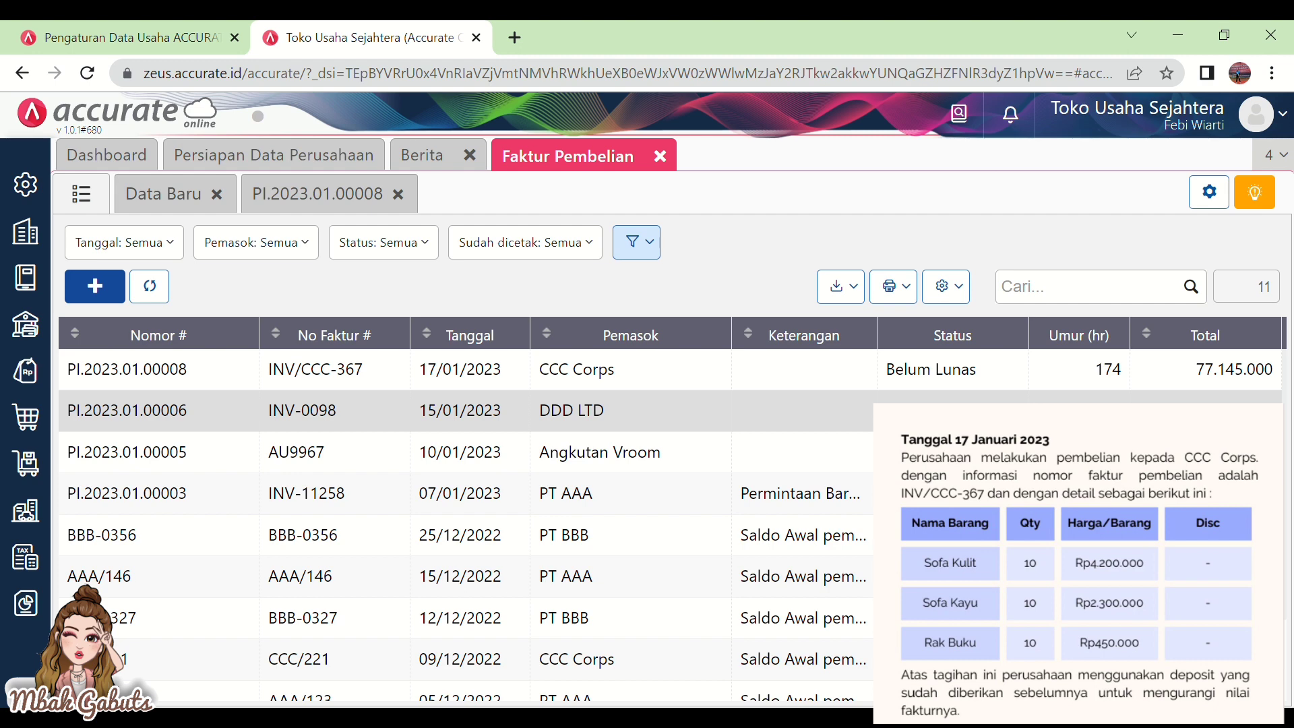